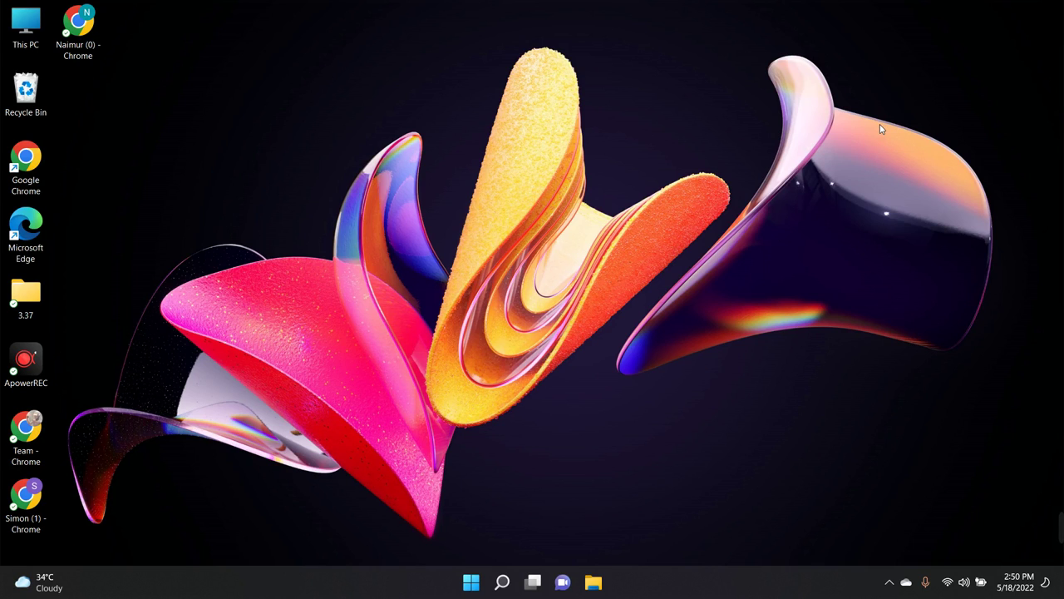
right_click(267, 55)
left_click(215, 73)
right_click(215, 74)
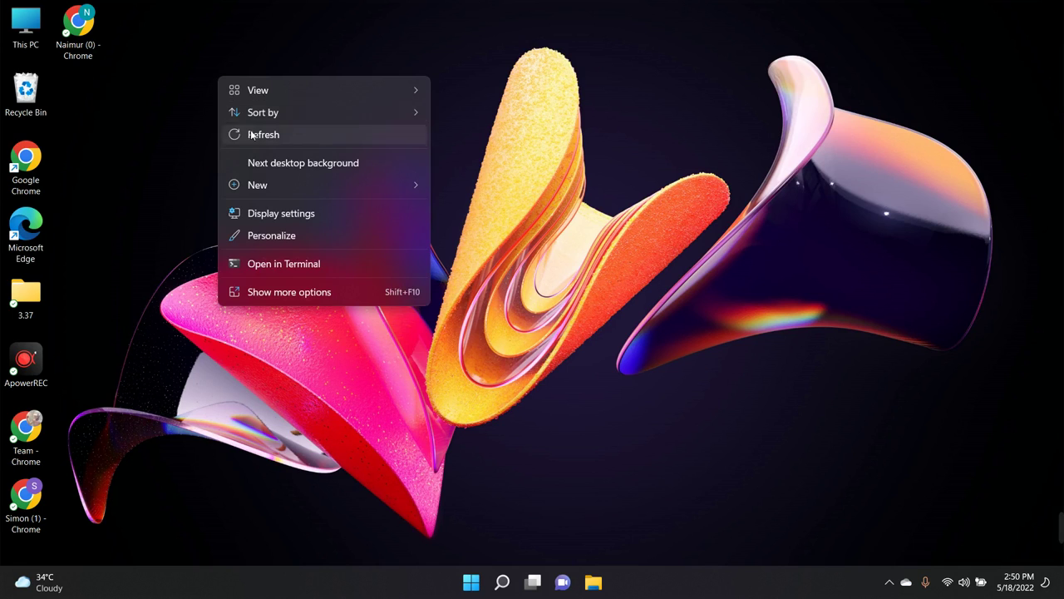
left_click(252, 135)
right_click(255, 74)
left_click(287, 129)
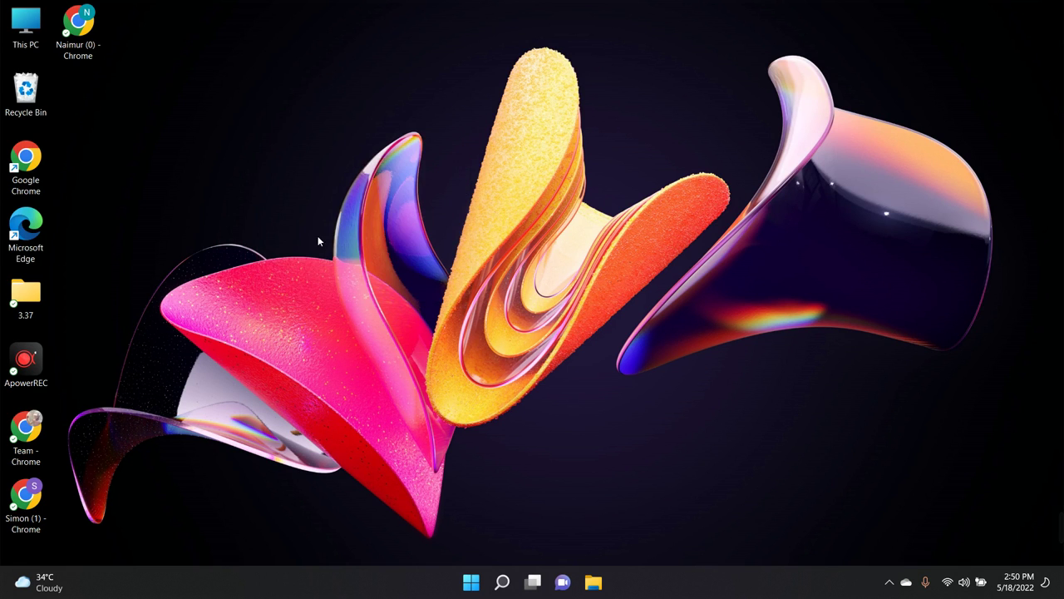
Switch to Chrome with the second profile and open the bookmarked Outlook mailbox.
double_click(44, 484)
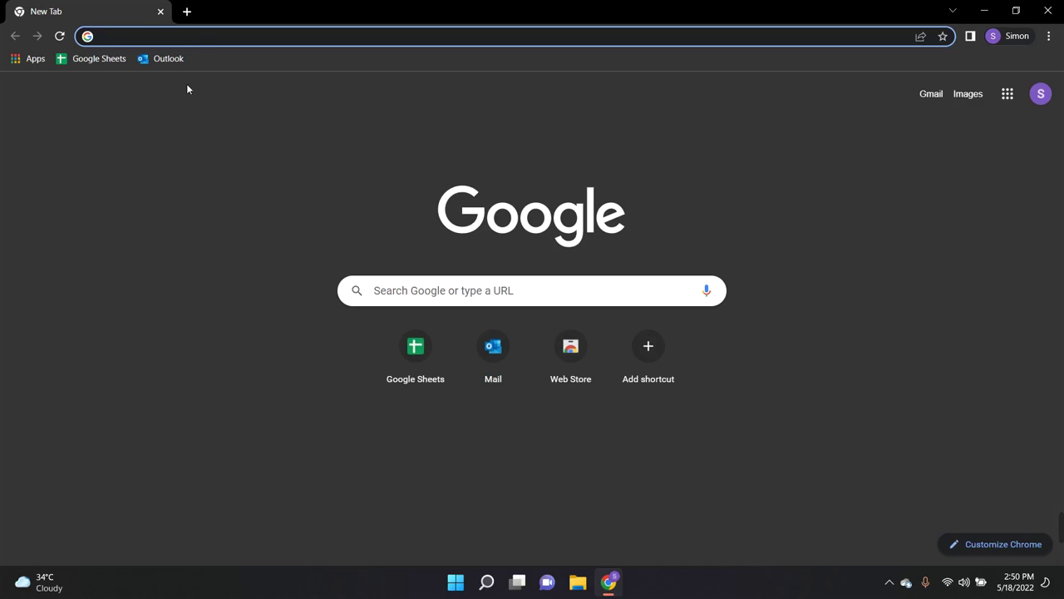
left_click(163, 57)
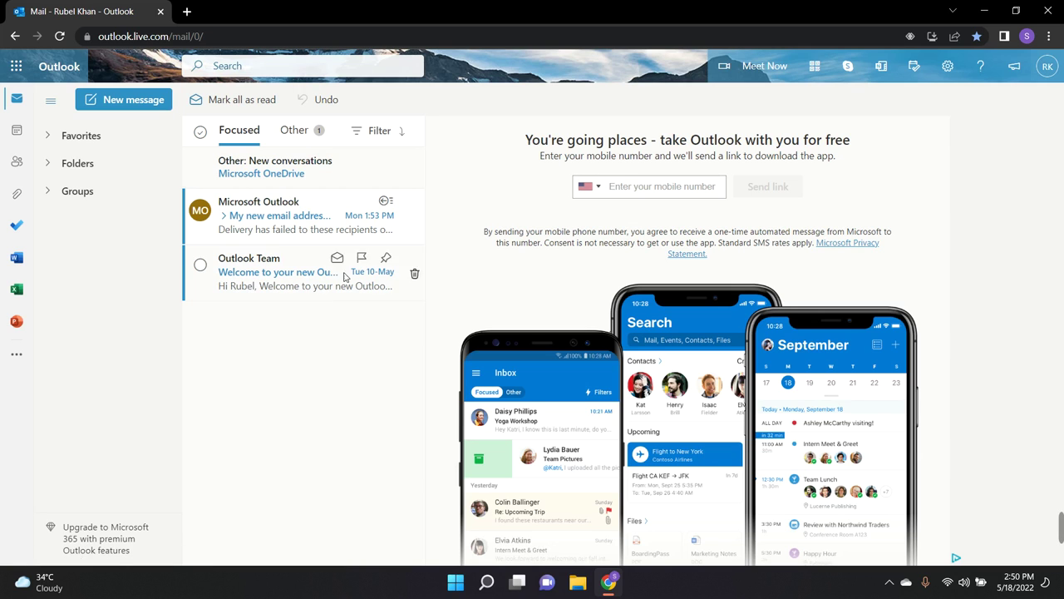
Open Outlook's attachments view and examine the full list of file-type filter options.
left_click(22, 197)
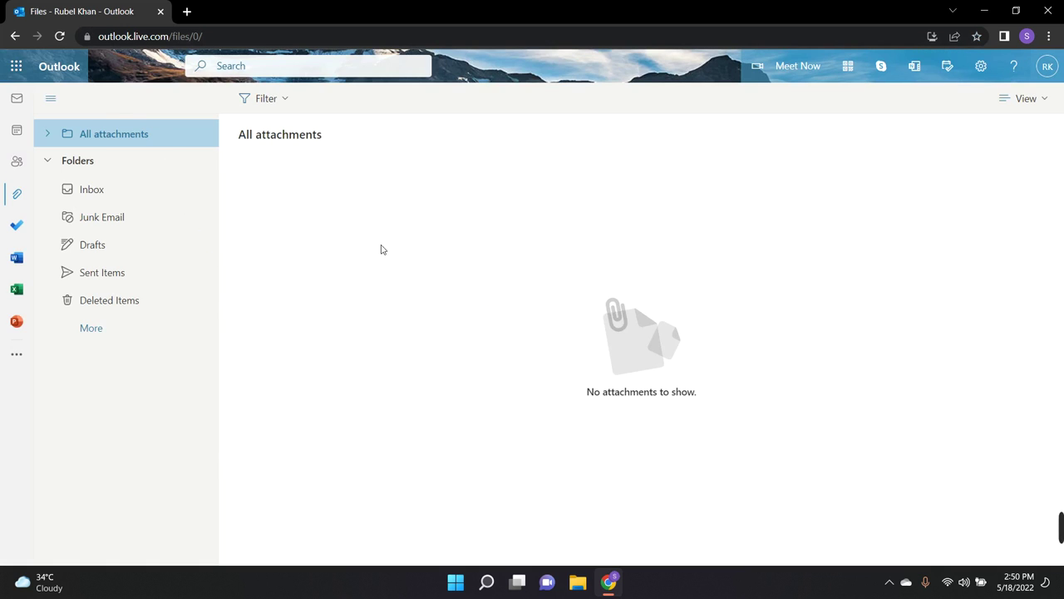
left_click(281, 105)
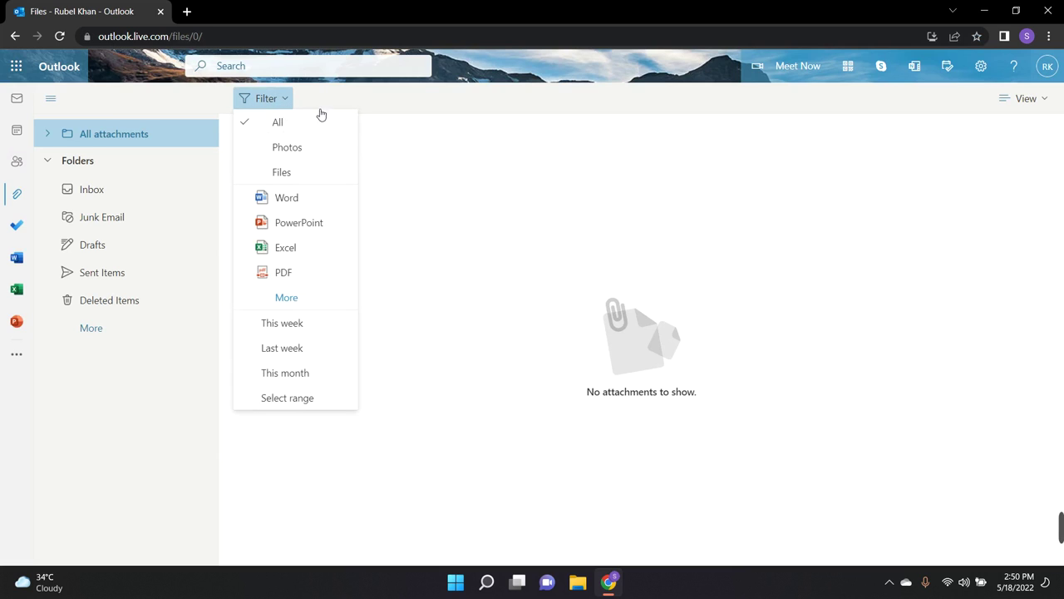
left_click(293, 297)
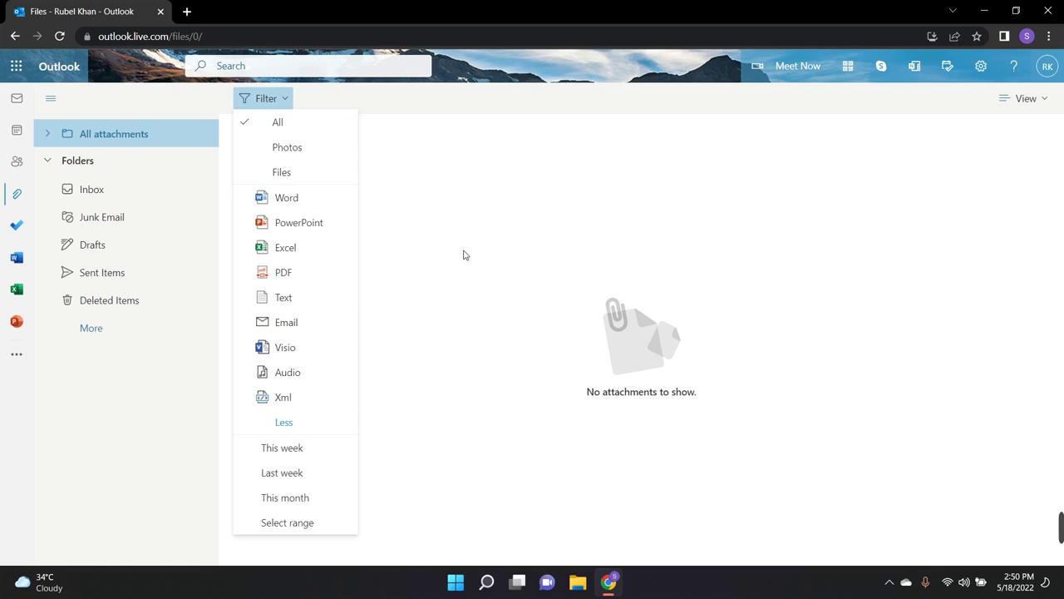
left_click(517, 302)
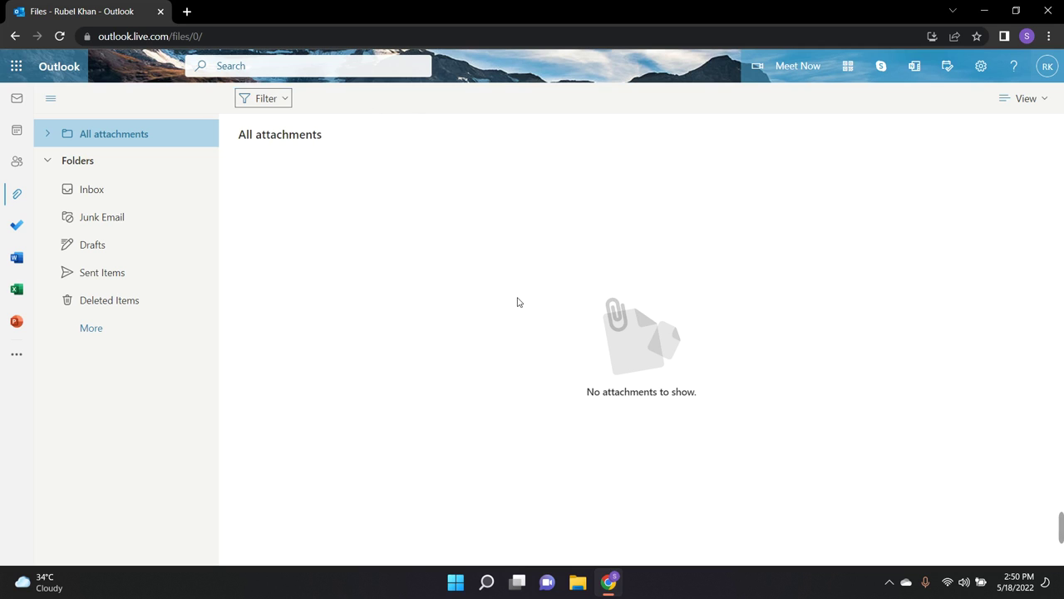
Open Microsoft Forms from the full list of Office apps and create a new form.
left_click(17, 354)
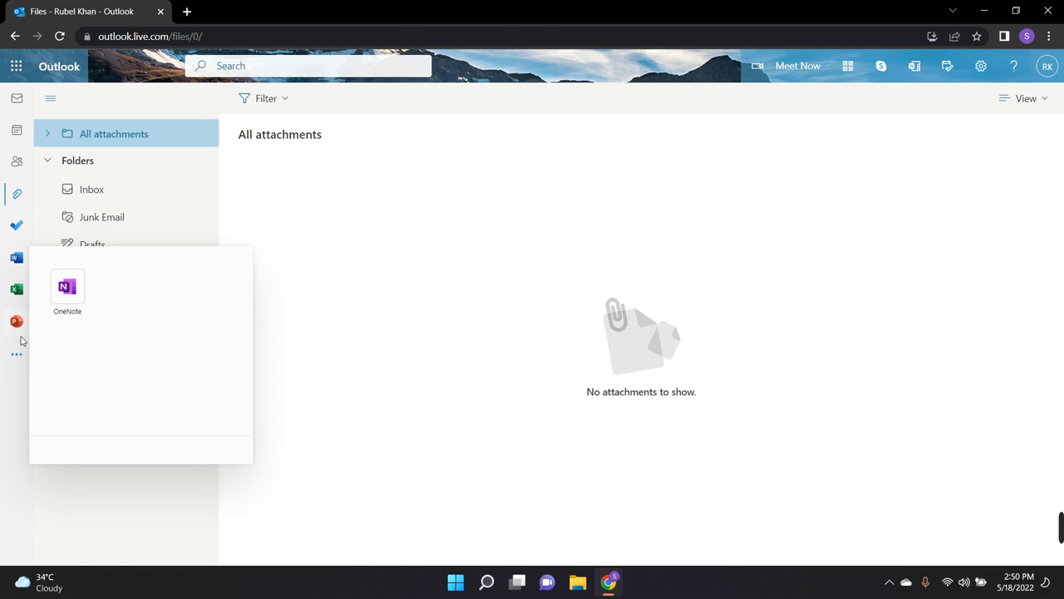
left_click(19, 334)
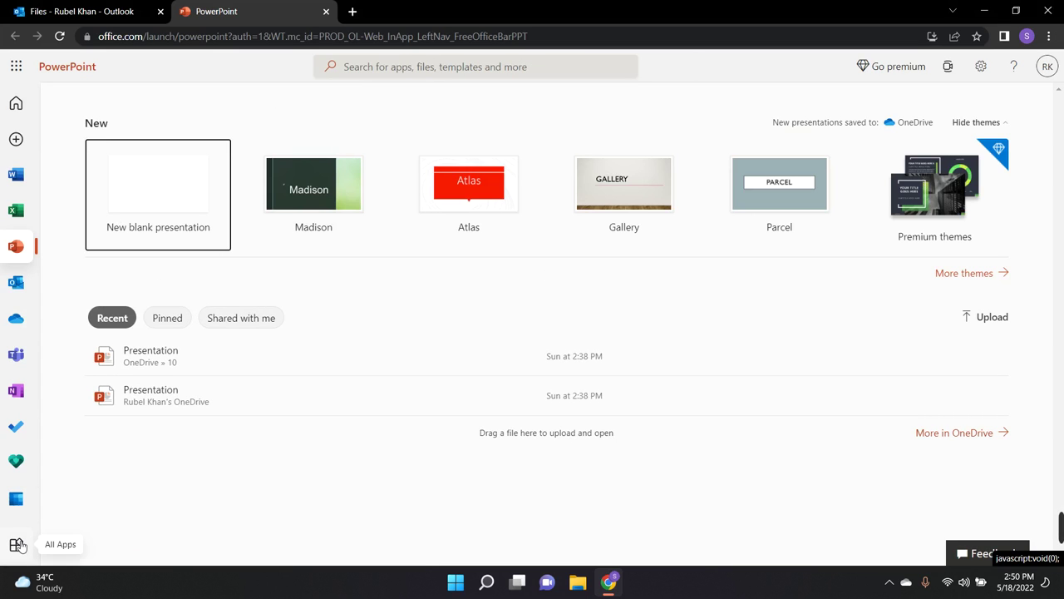
left_click(17, 544)
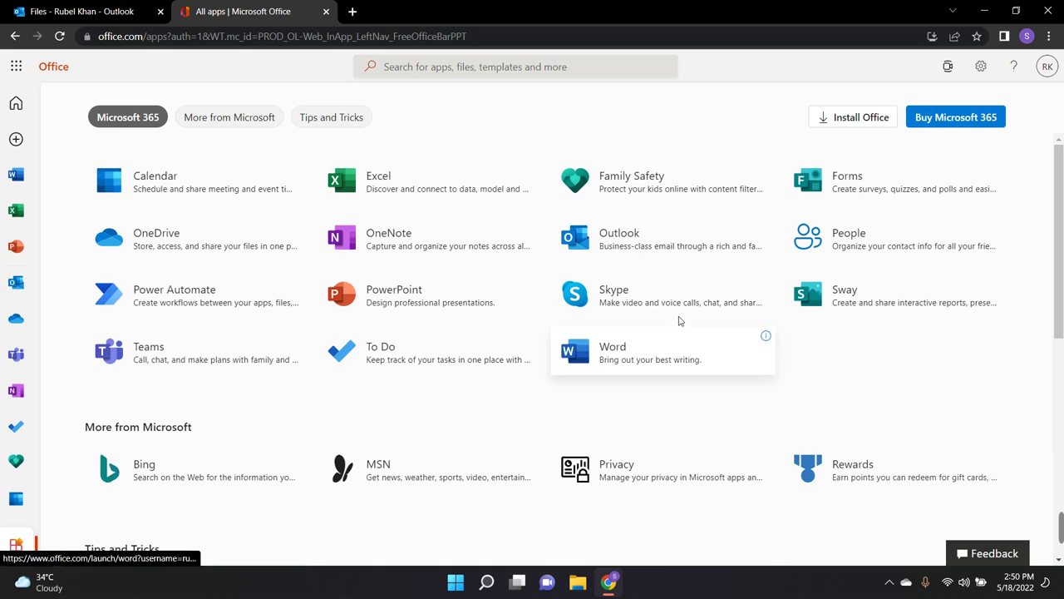
left_click(903, 190)
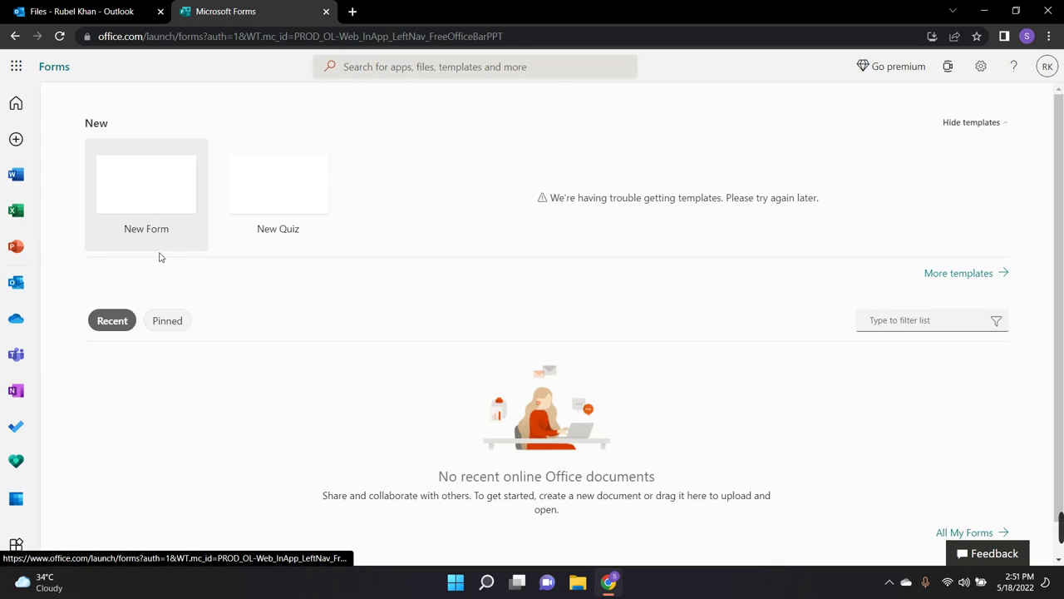
left_click(148, 195)
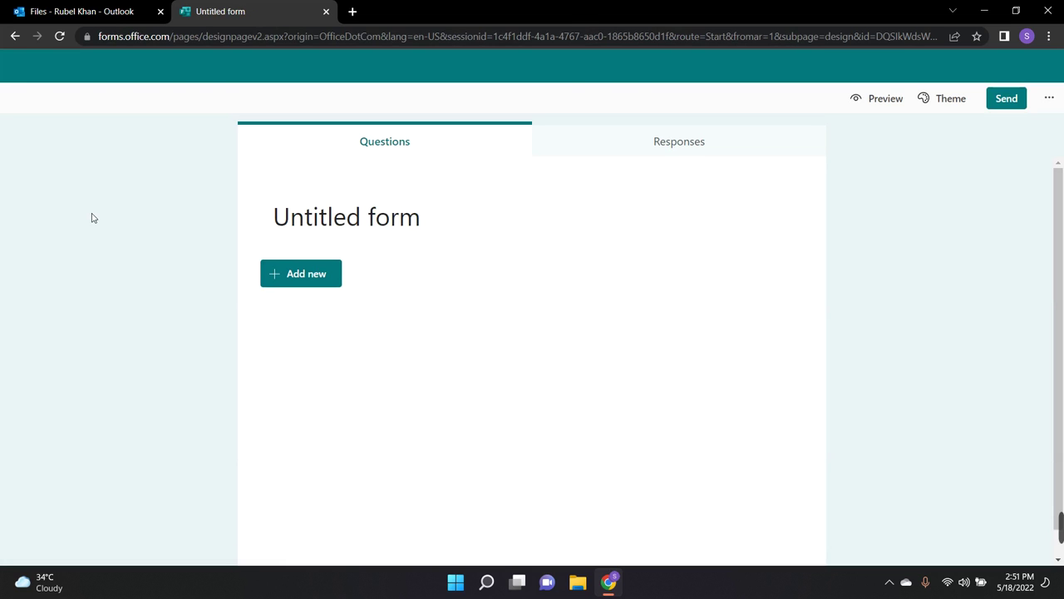
Add a Choice question to the untitled form and check the form's responses page.
left_click(296, 273)
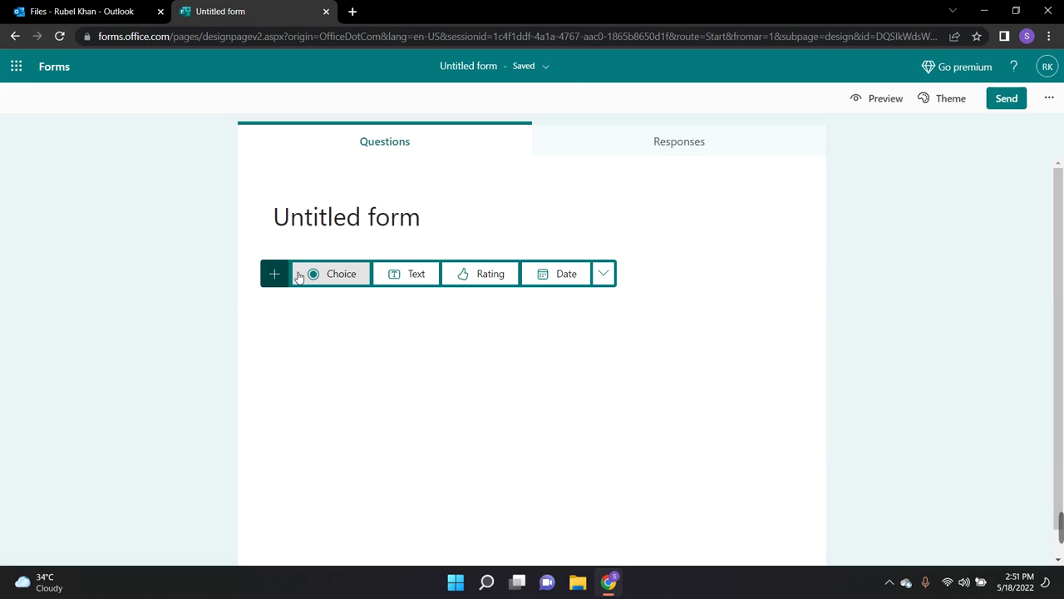
left_click(345, 273)
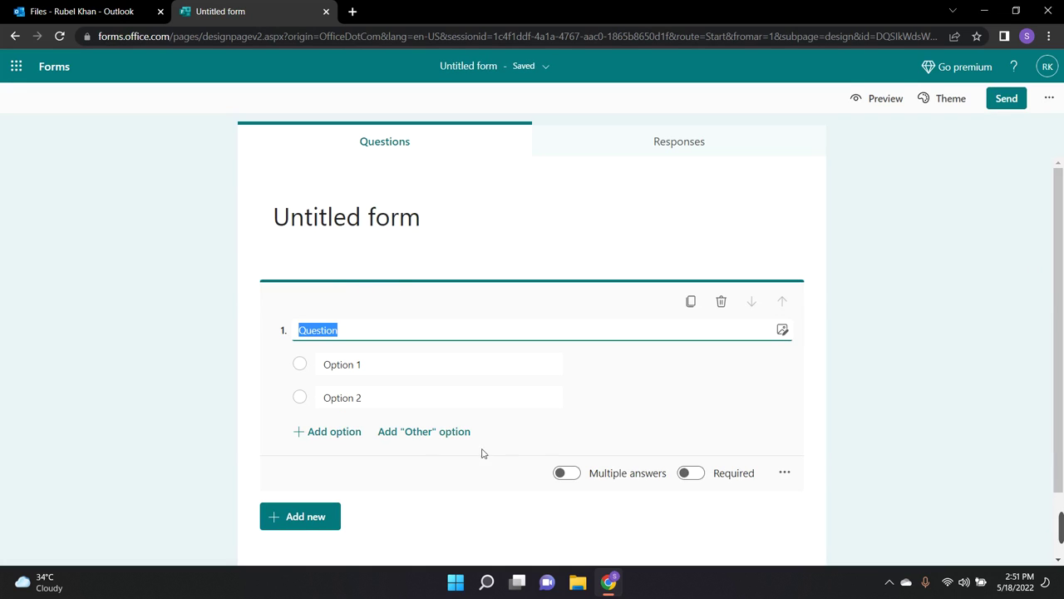
scroll(474, 360, "down", 1)
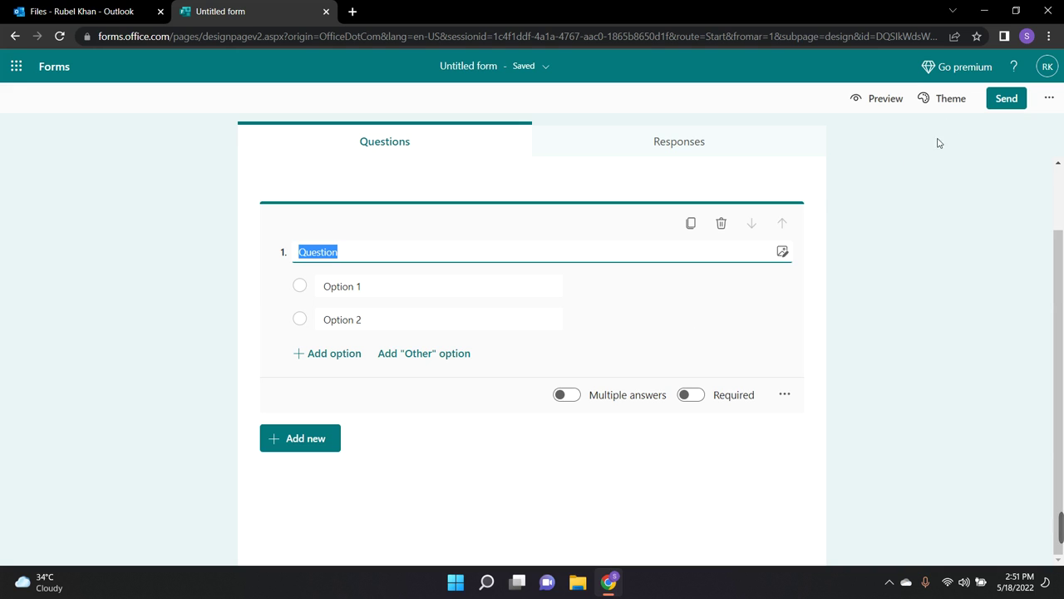
left_click(679, 154)
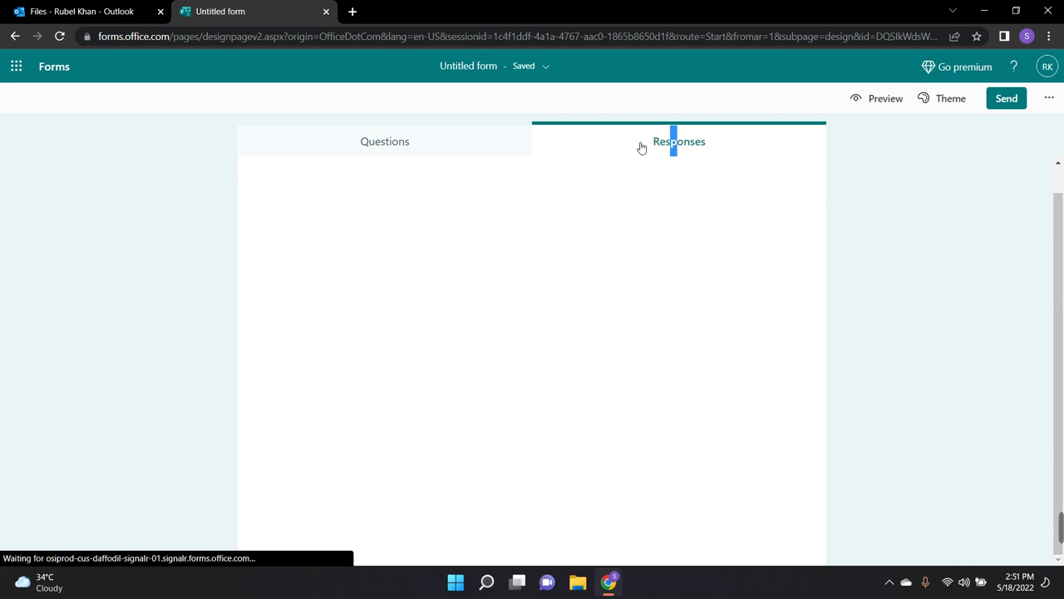
left_click(411, 145)
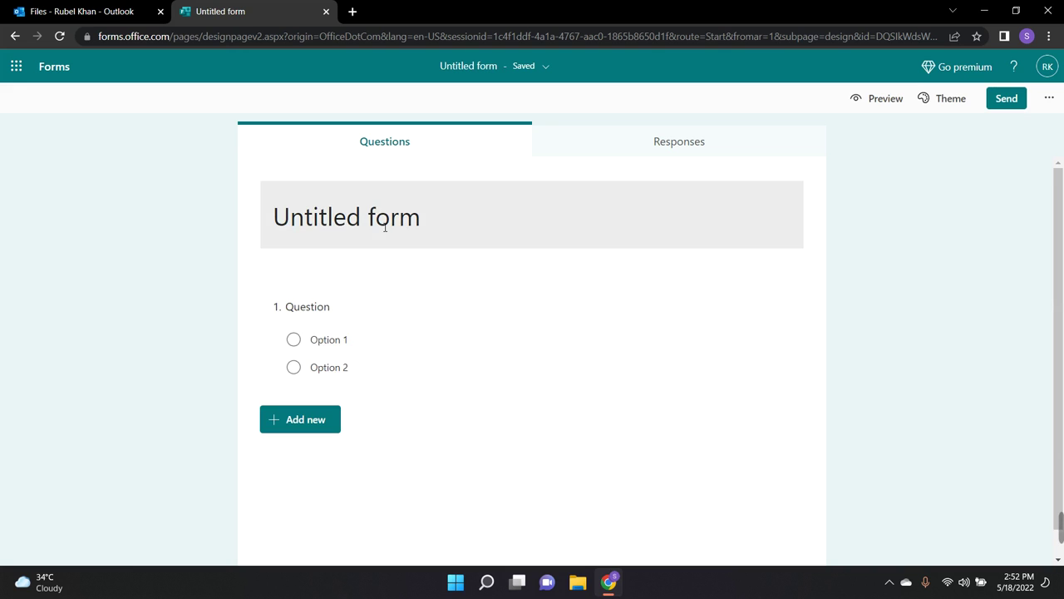
Change the form title to "Exam_01".
left_click(385, 227)
left_click(301, 207)
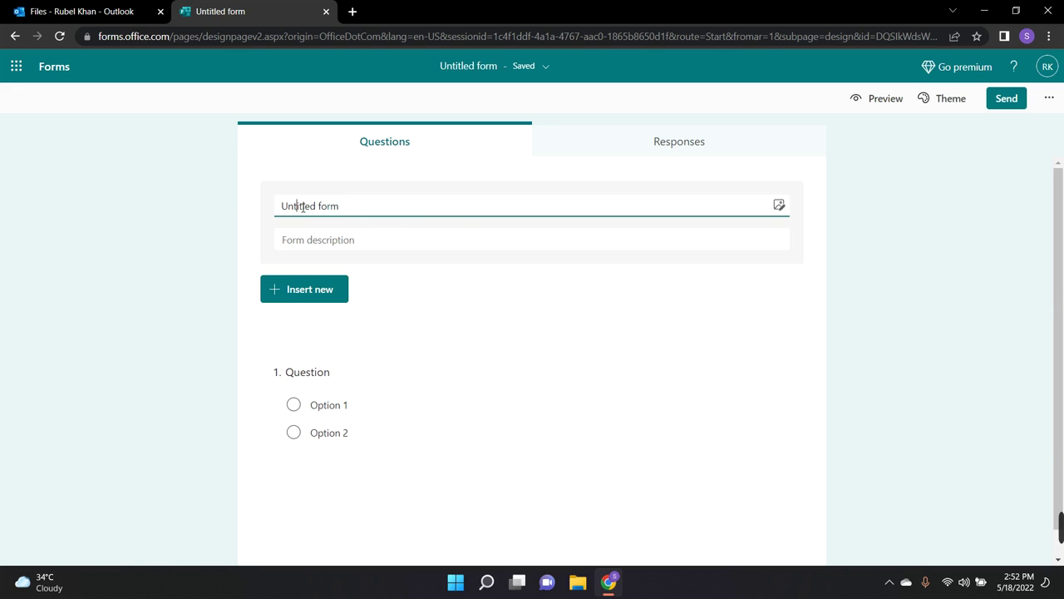
right_click(302, 207)
key("Escape")
triple_click(302, 207)
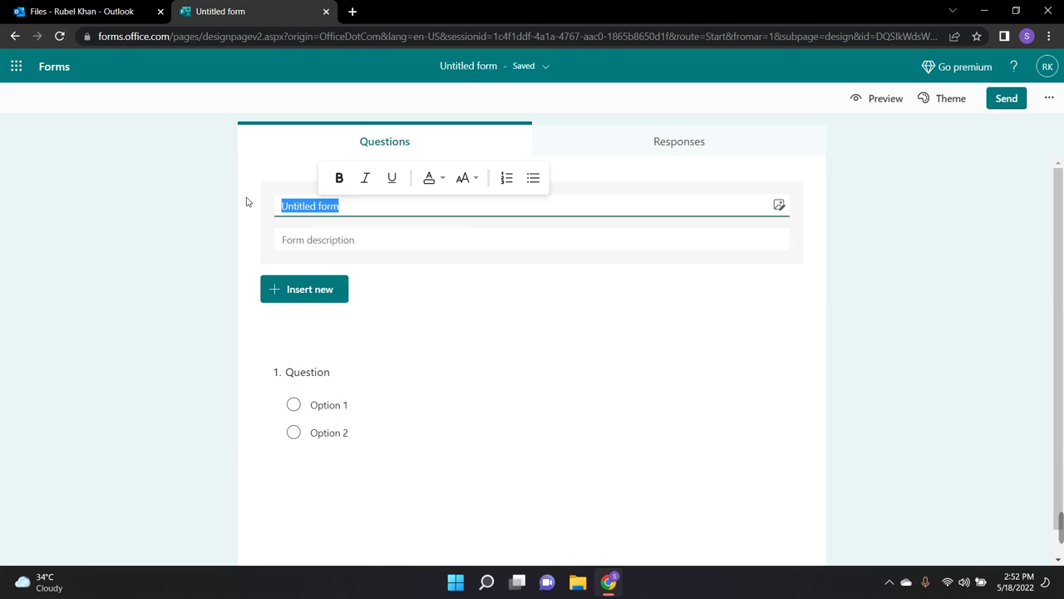
type("Ex")
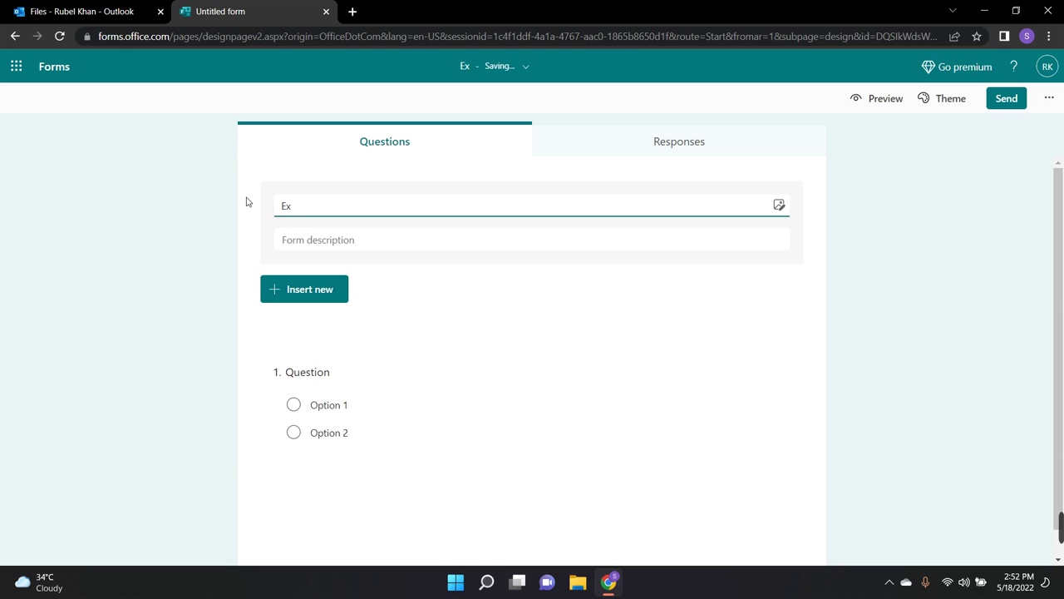
type("am_01")
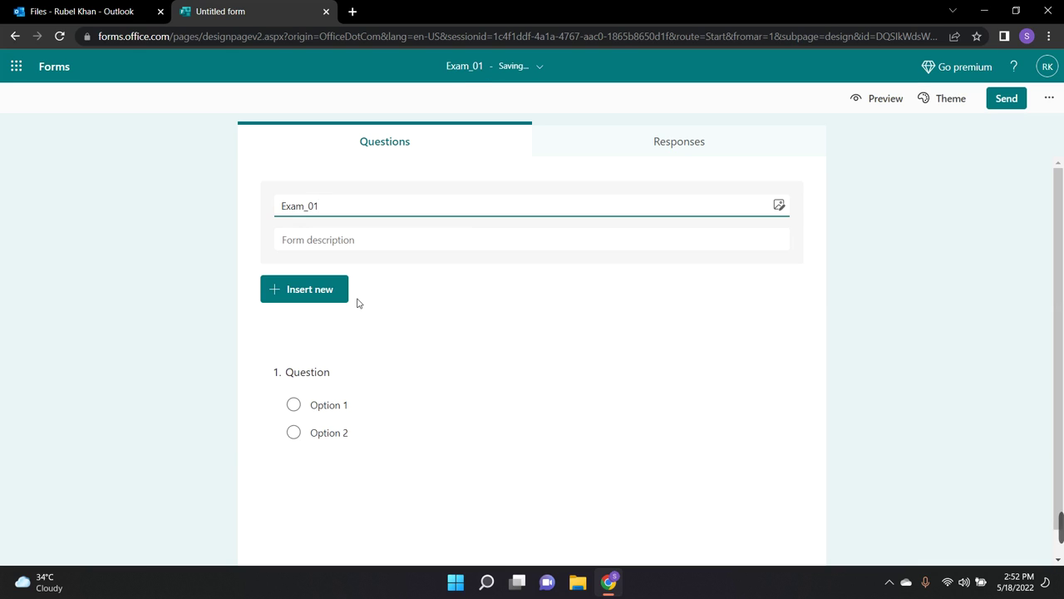
left_click(791, 210)
left_click(790, 208)
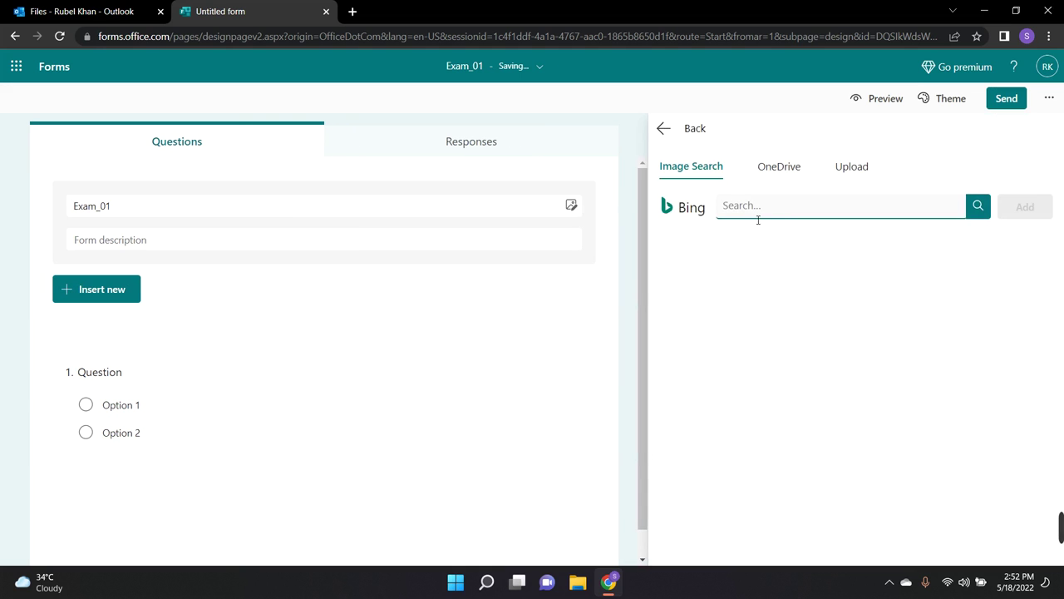
left_click(573, 212)
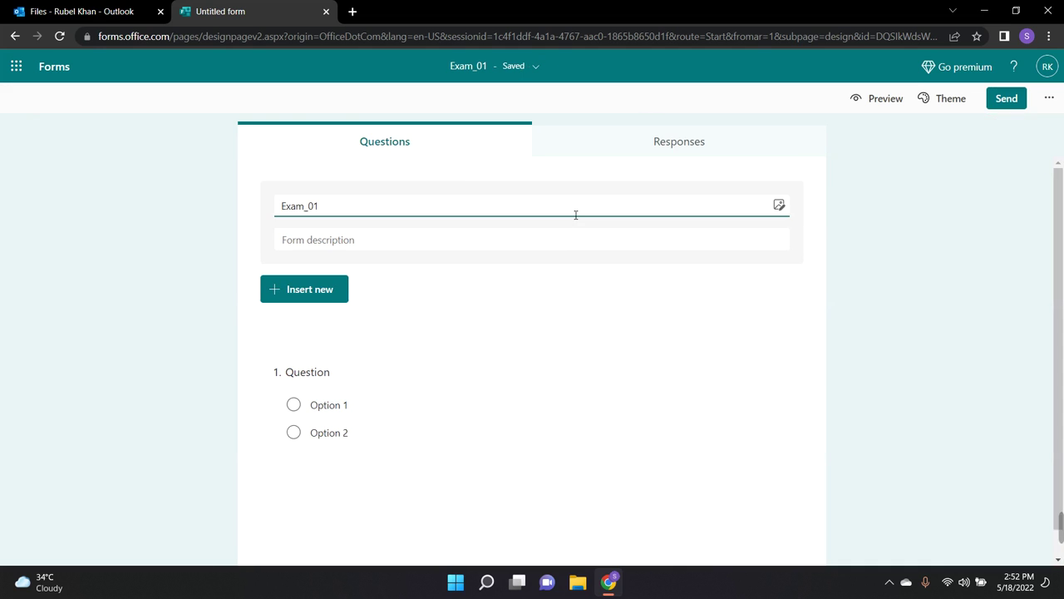
left_click(382, 251)
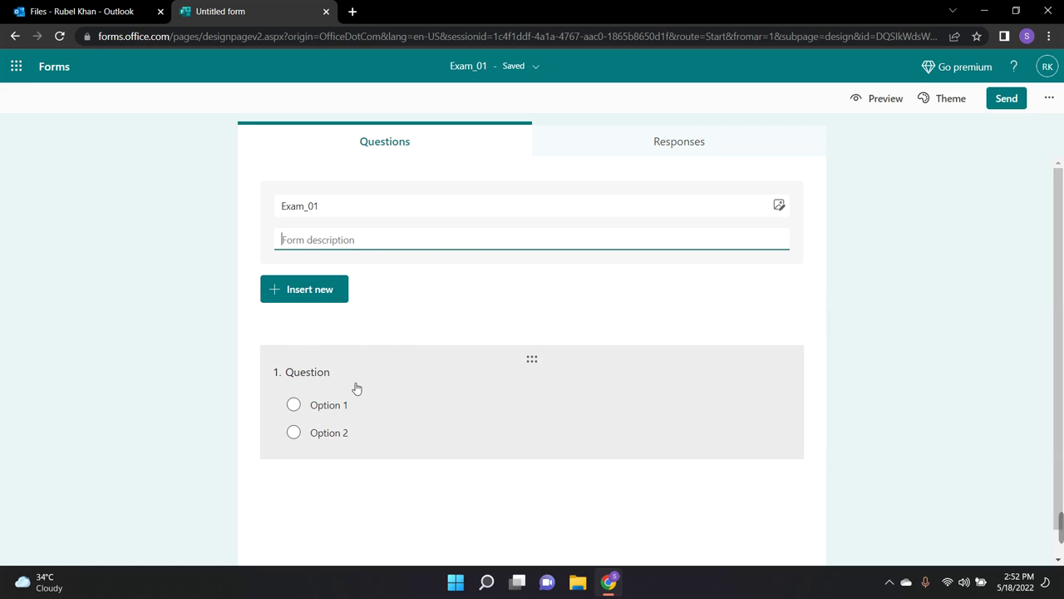
Set the text of the first question to "How are you?".
left_click(357, 387)
left_click(330, 333)
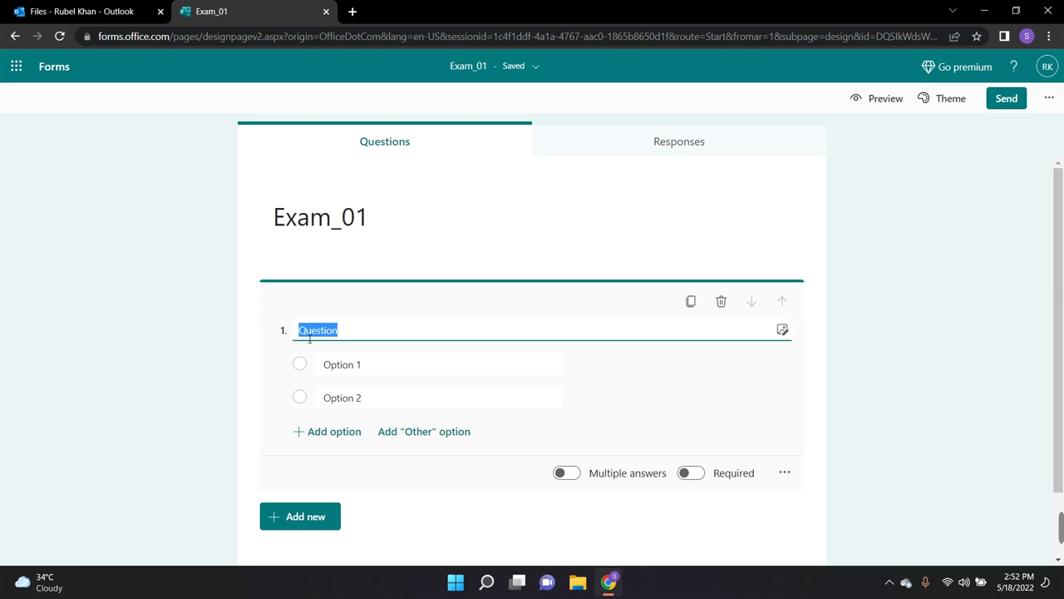
type("How ar")
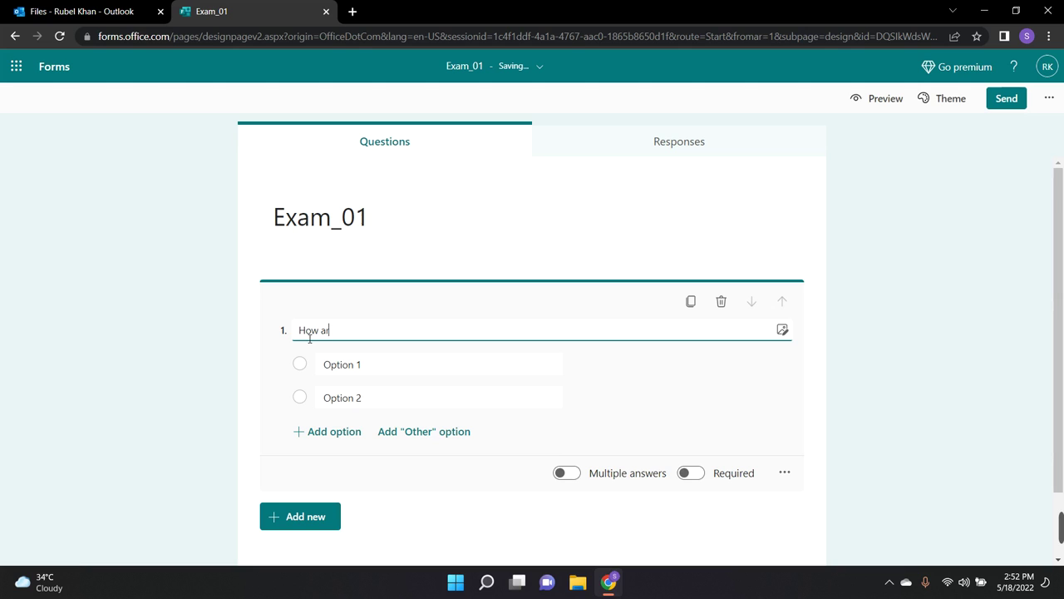
type("e you?")
Replace the first answer option's placeholder text with a person's first name.
left_click(357, 378)
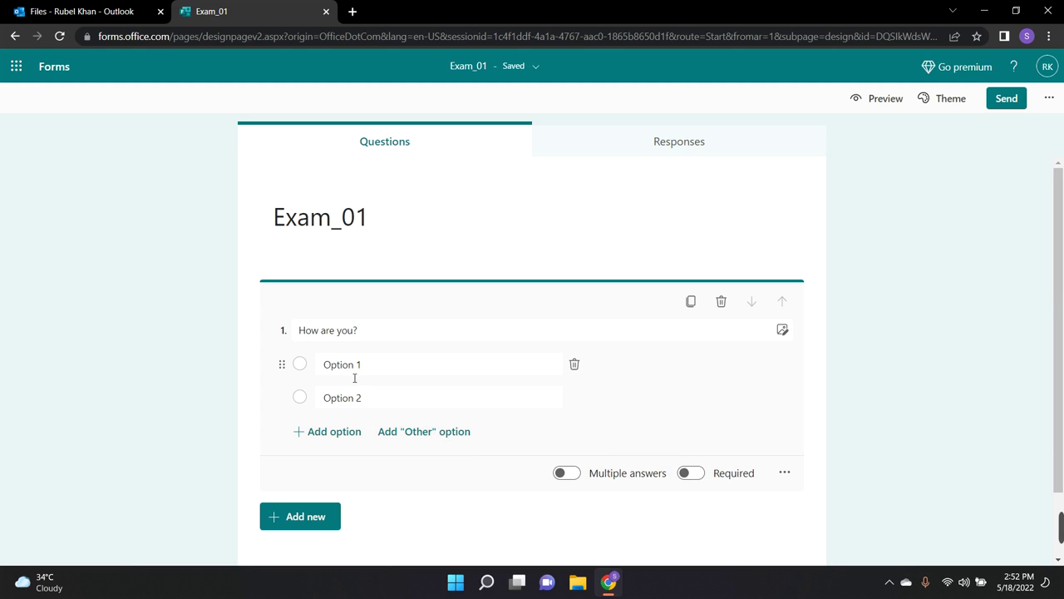
left_click(352, 369)
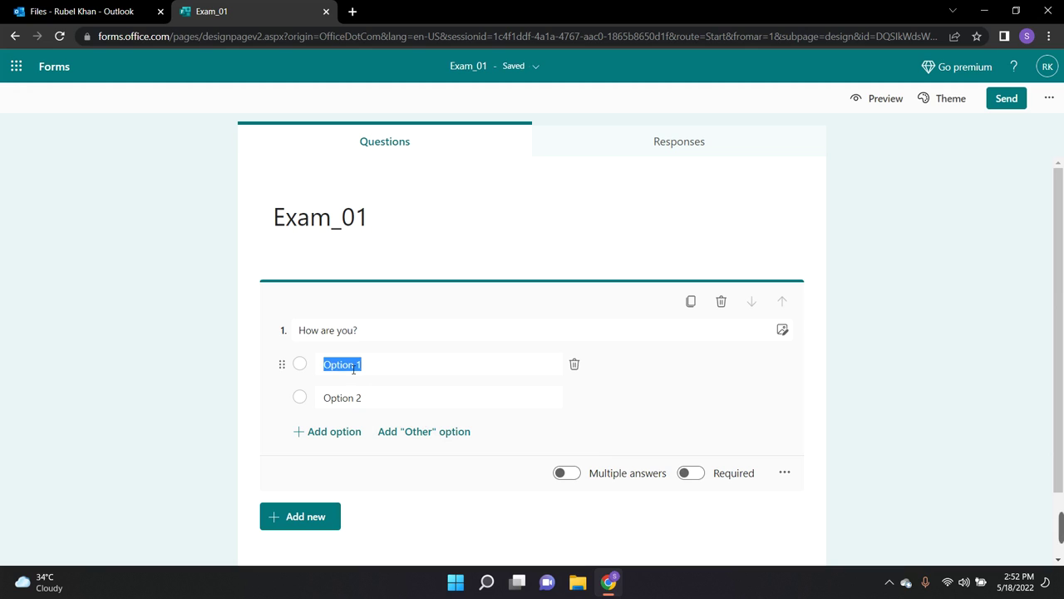
type("T")
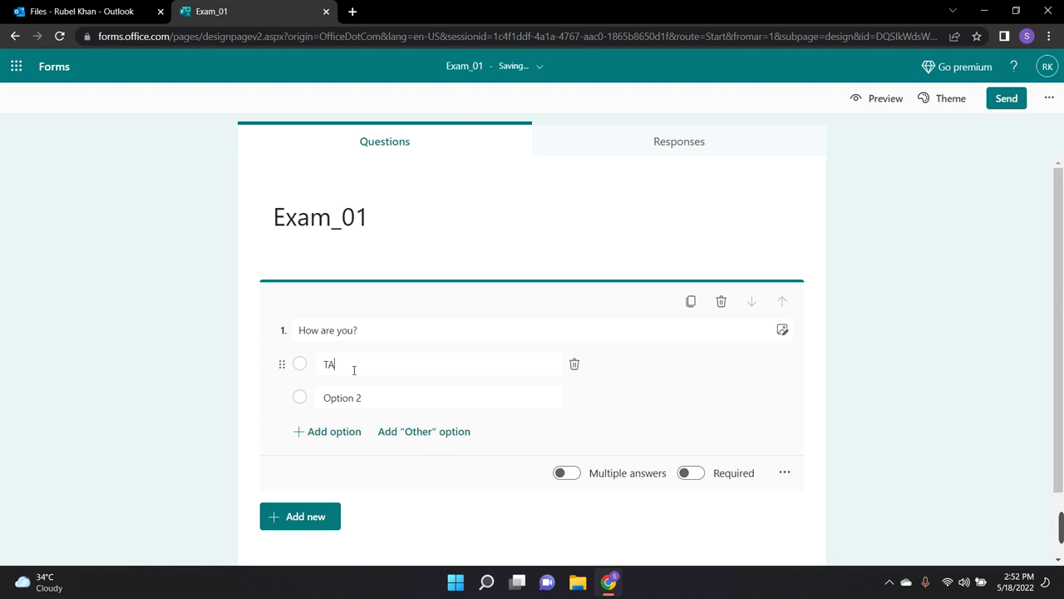
type("anim")
Clear the second answer option's placeholder text and enter another person's first name.
key("Return")
key("BackSpace")
key("BackSpace")
key("BackSpace")
key("BackSpace")
key("BackSpace")
key("BackSpace")
type("S")
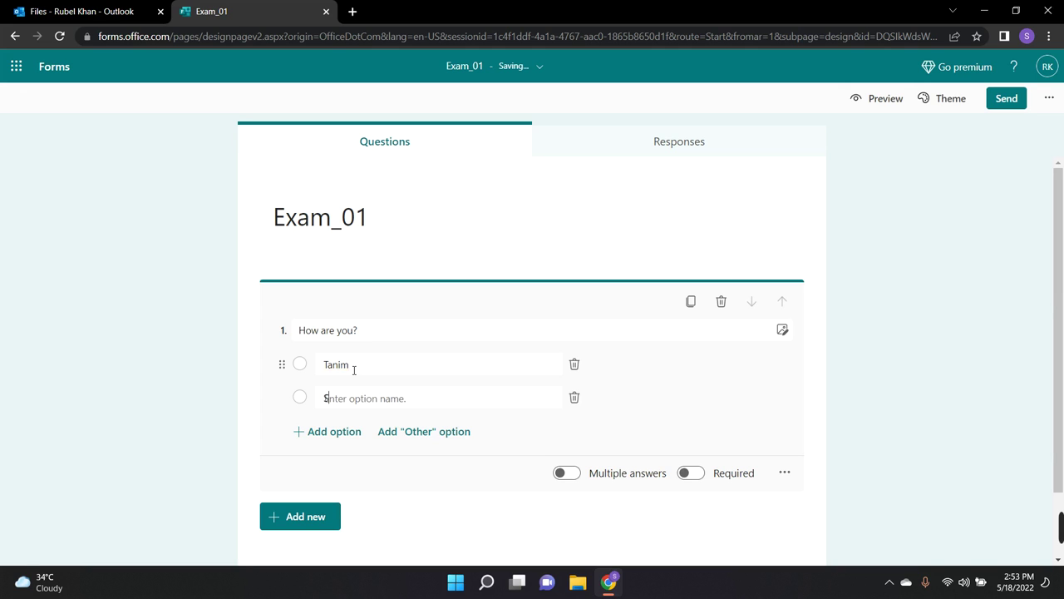
type("im")
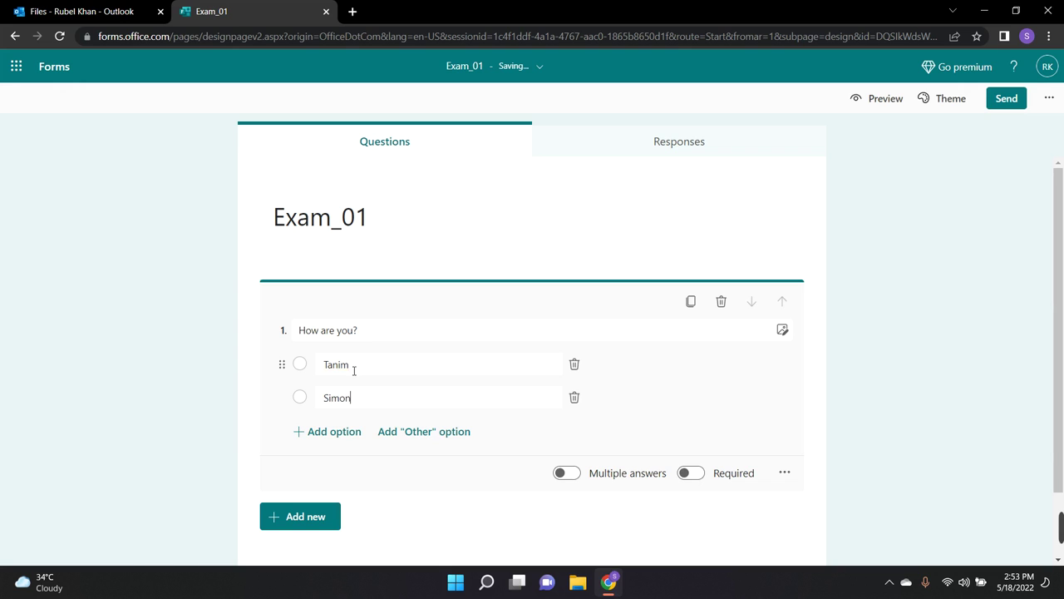
type("on")
Add a third answer option to the question and enter a different person's first name.
left_click(320, 432)
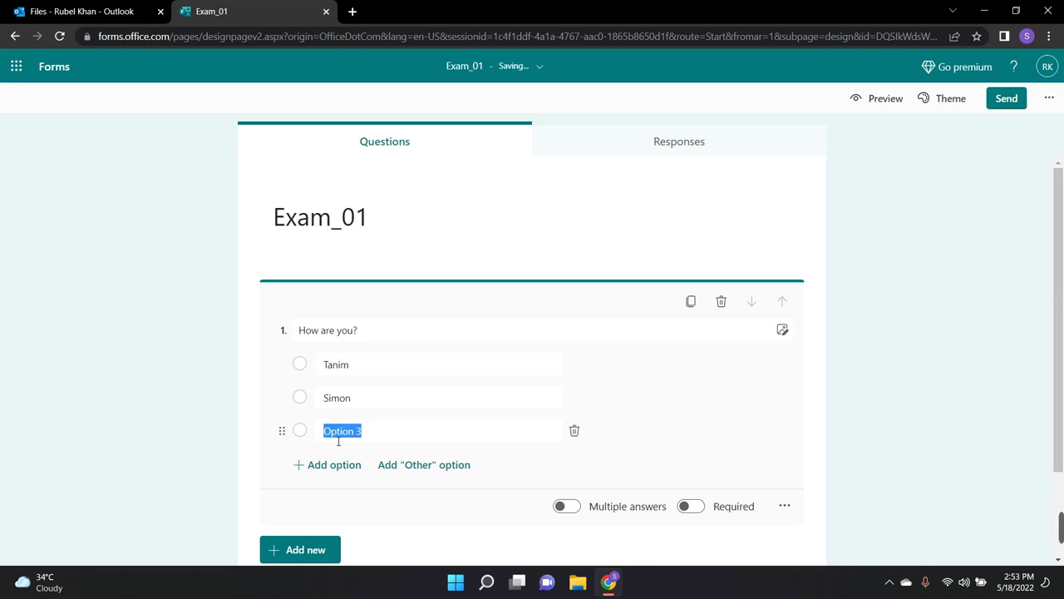
type("Ka")
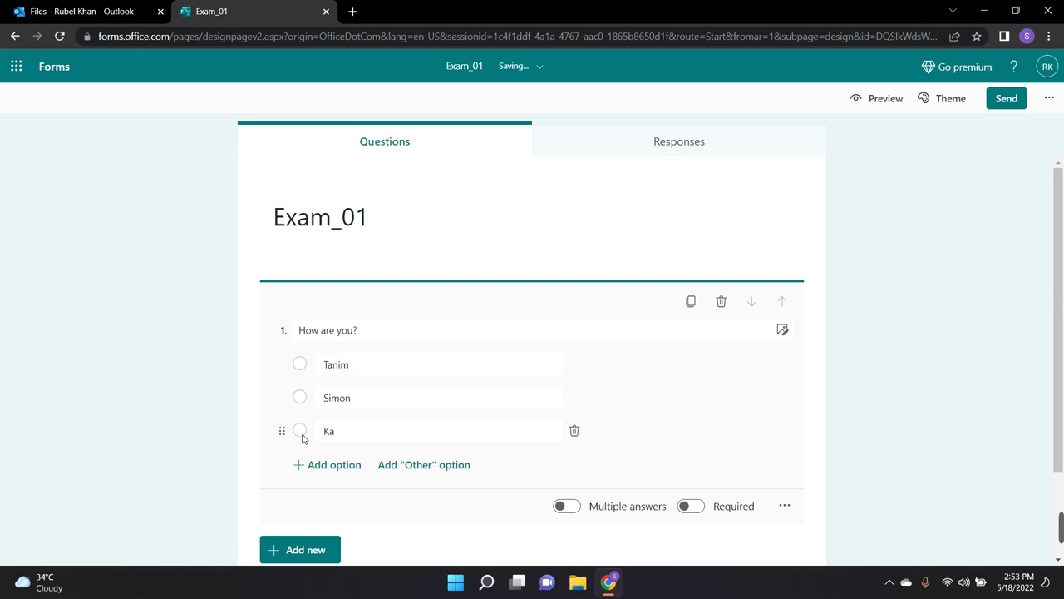
type("rim")
mouse_move(518, 581)
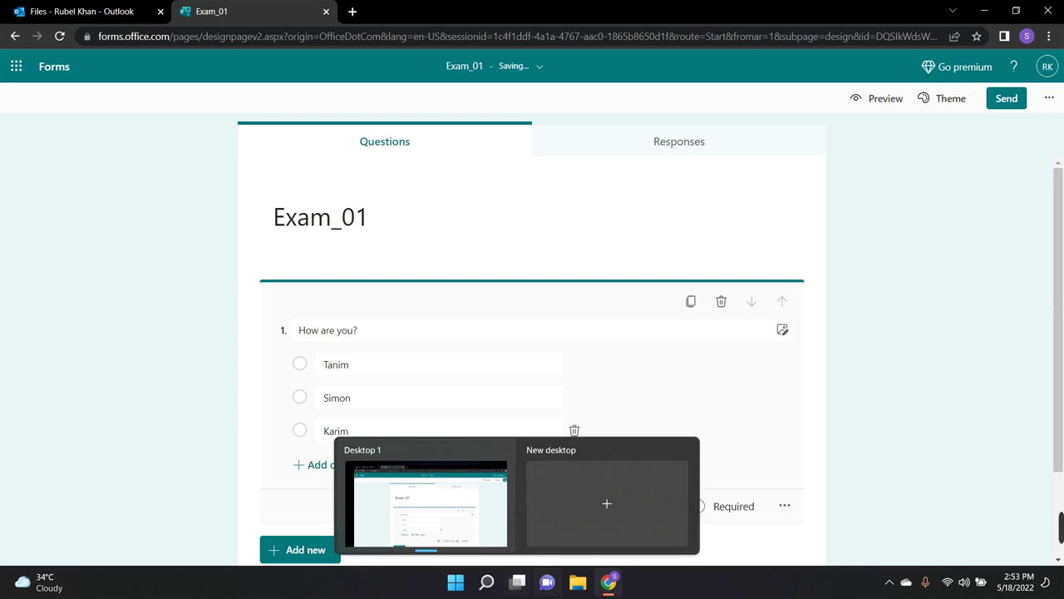
Add a fourth answer option to the question and enter another person's first name.
left_click(327, 465)
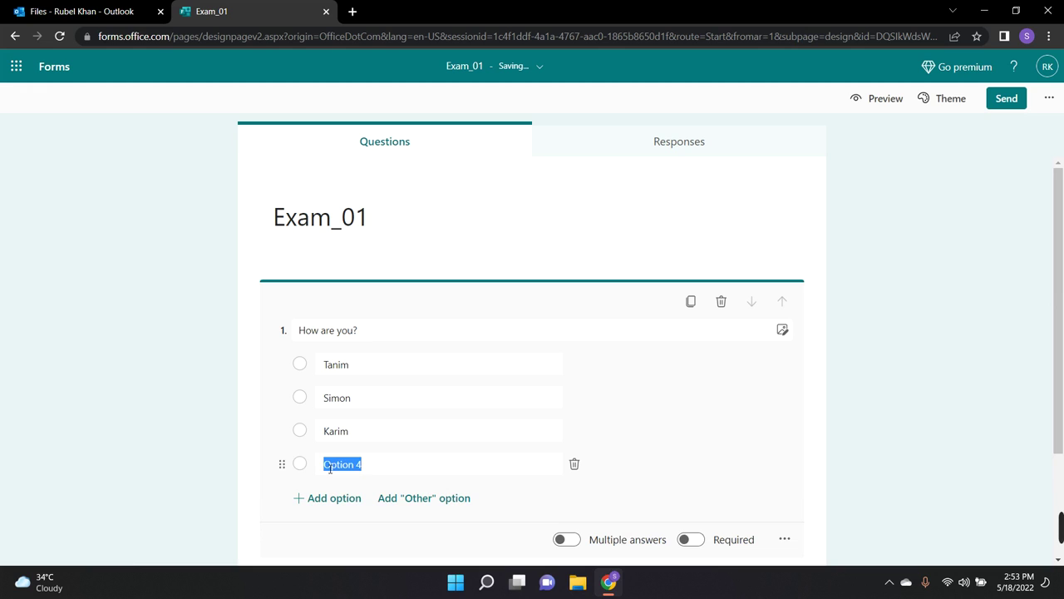
type("Ru")
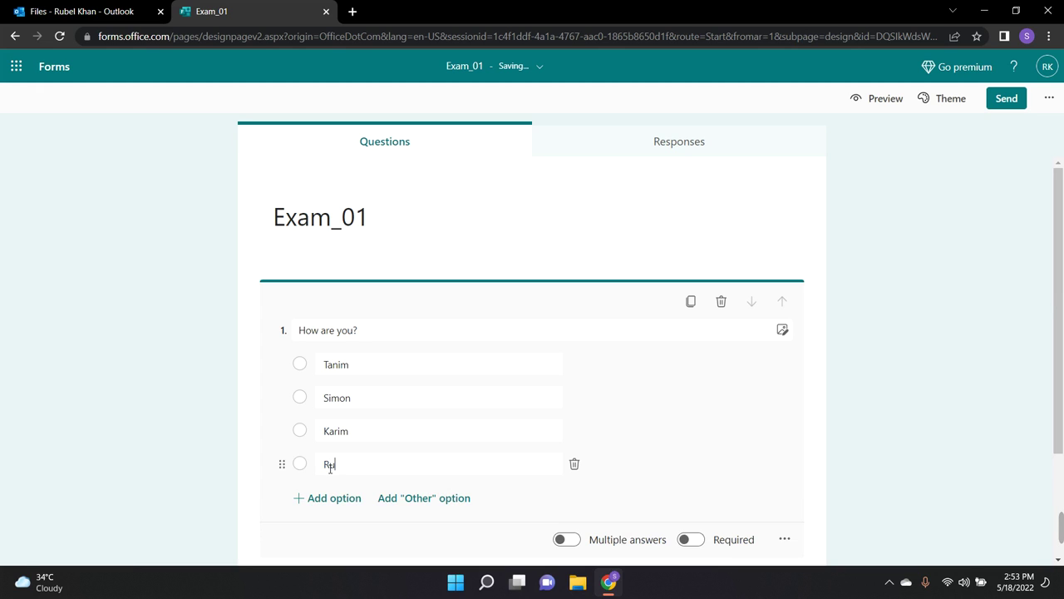
type("bel")
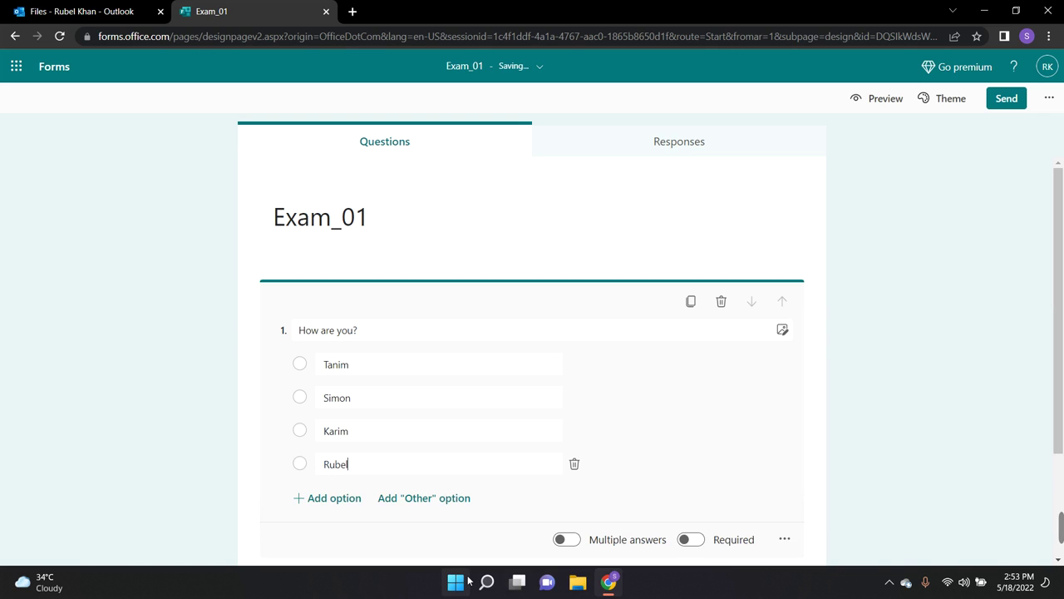
left_click(926, 377)
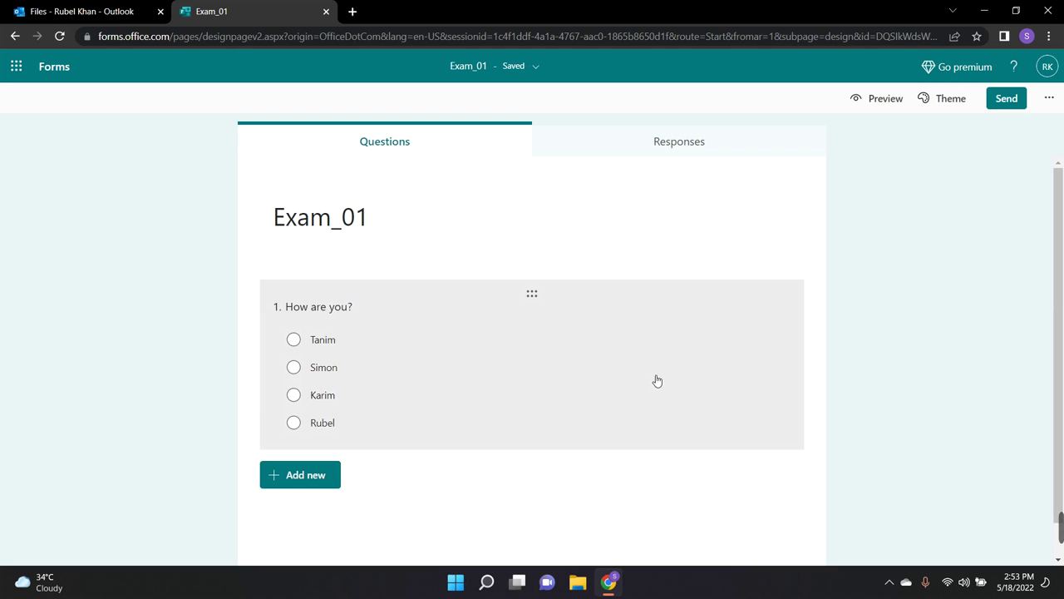
Add an "Other" answer option to the question and delete it again.
left_click(294, 369)
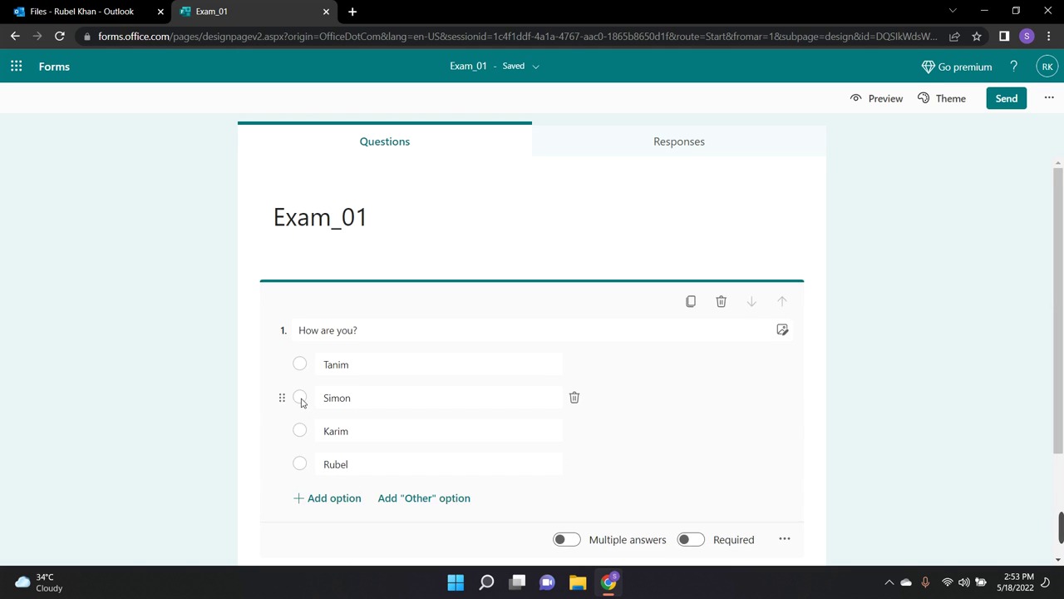
scroll(440, 390, "down", 2)
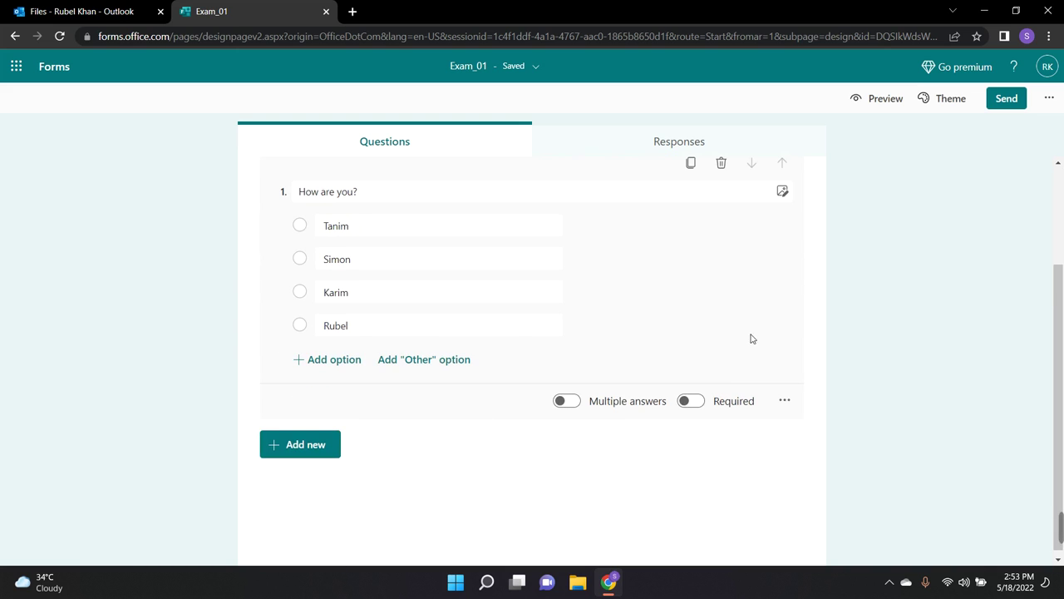
left_click(423, 362)
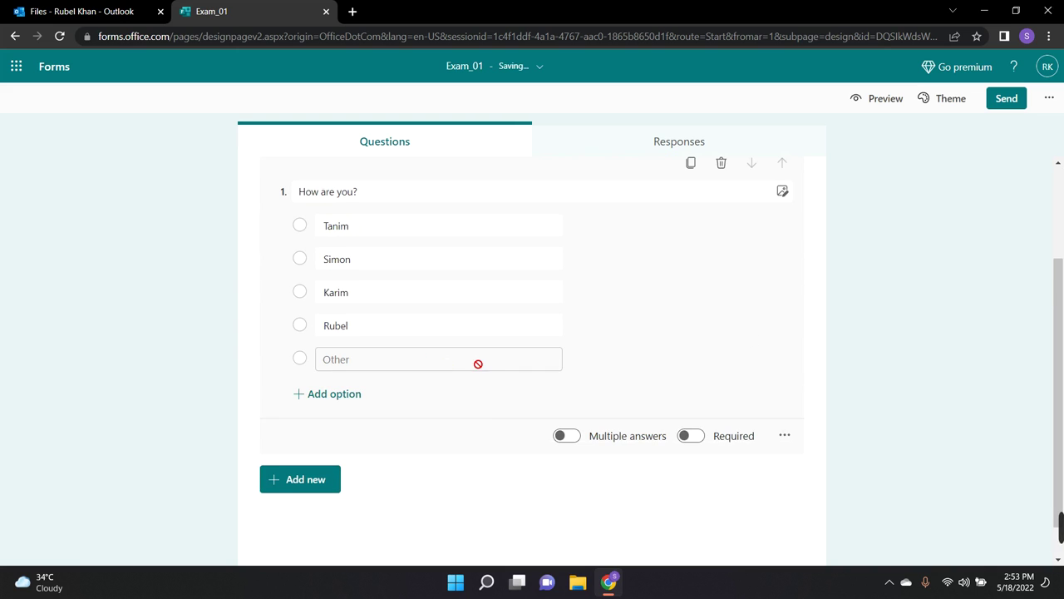
left_click(575, 359)
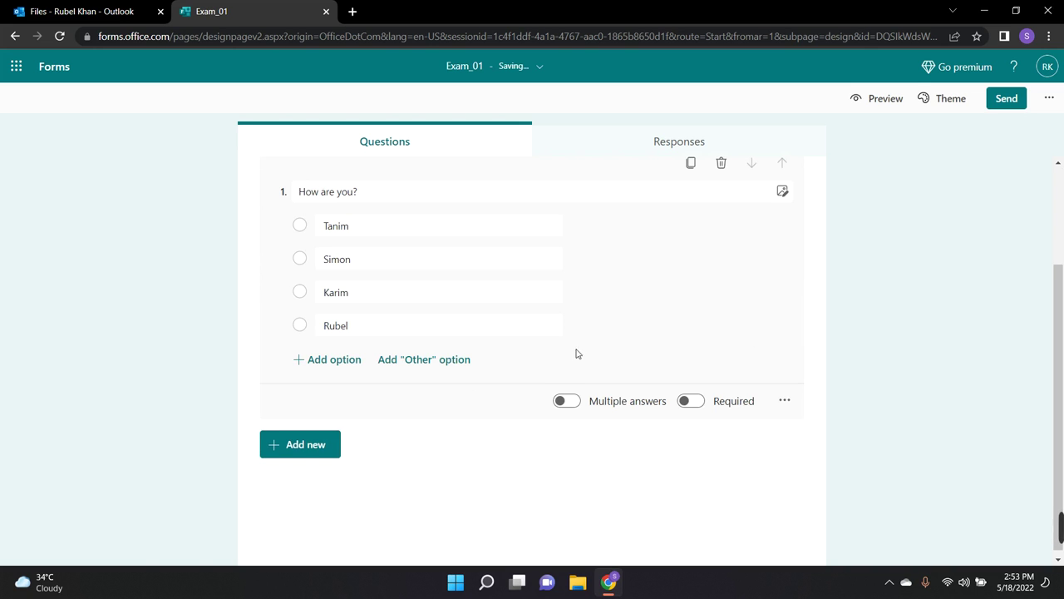
View the form's responses overview and return to the questions.
scroll(567, 329, "up", 2)
left_click(628, 151)
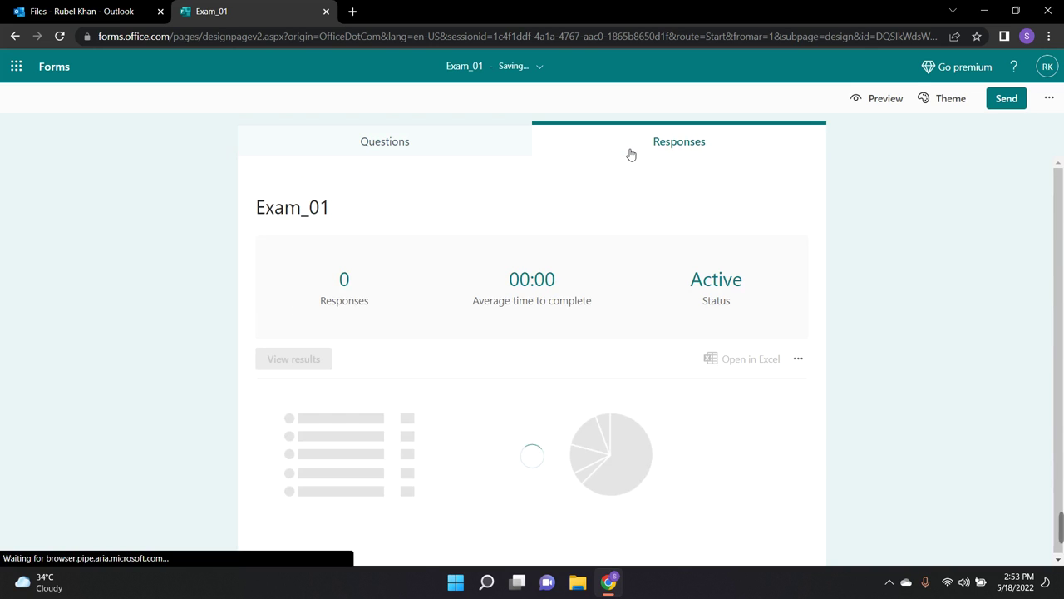
left_click(352, 143)
mouse_move(1061, 540)
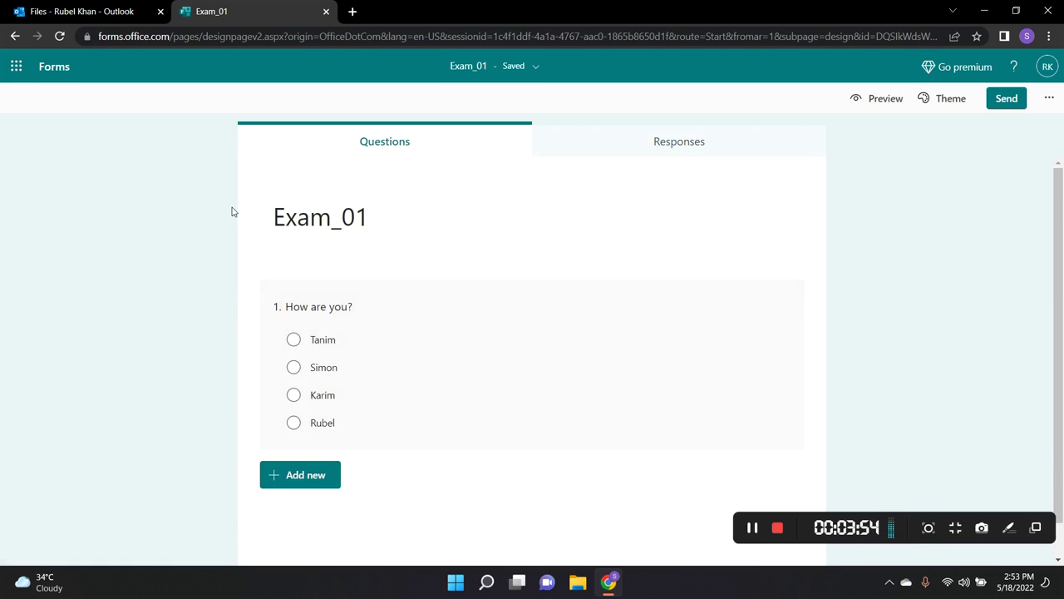
Insert a new text question directly below the form title, above the multiple-choice question.
left_click(350, 216)
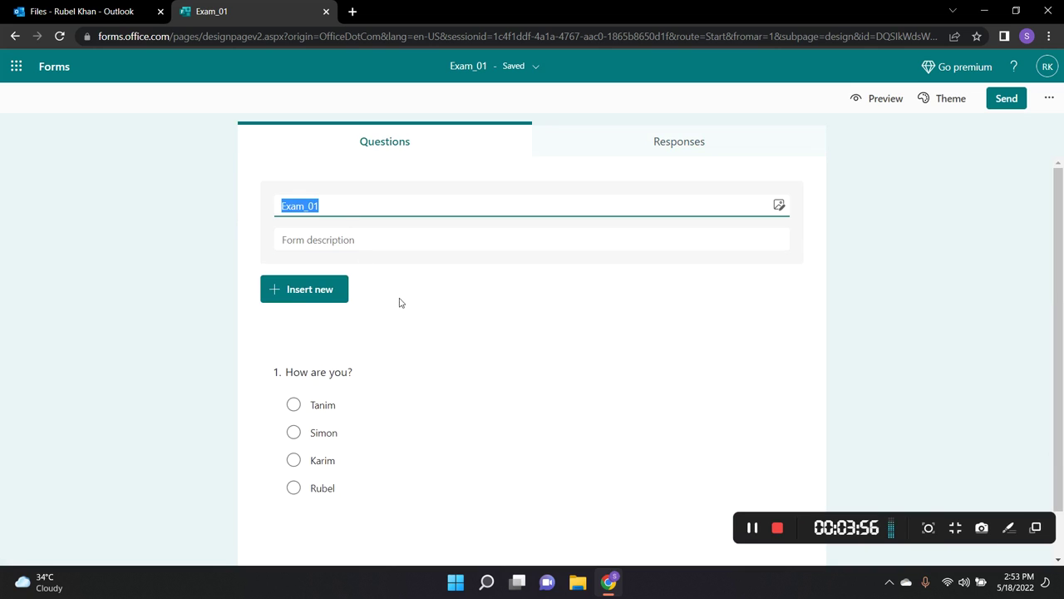
left_click(319, 293)
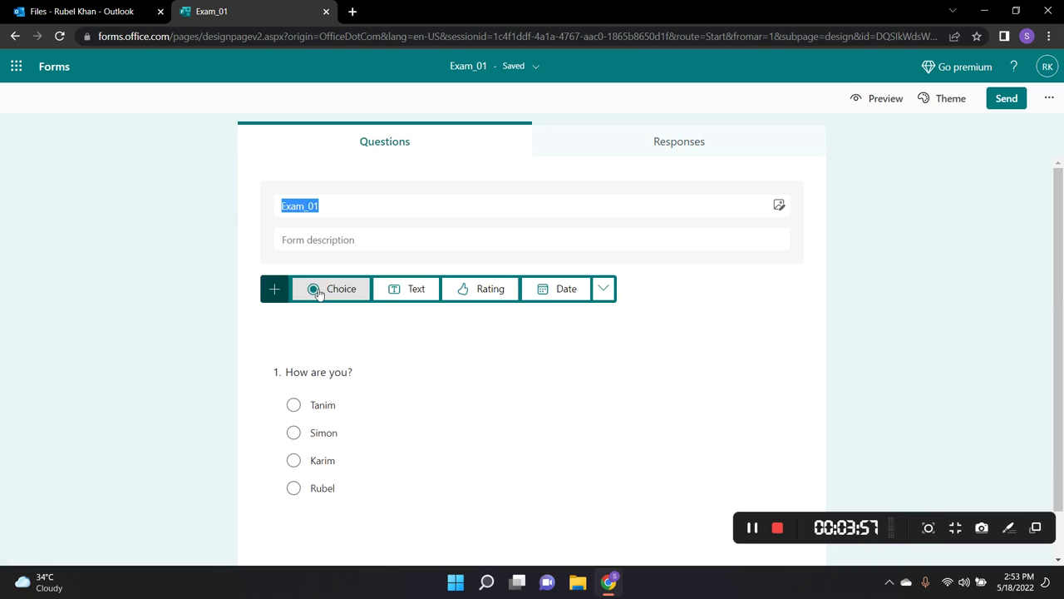
left_click(397, 288)
scroll(419, 352, "down", 2)
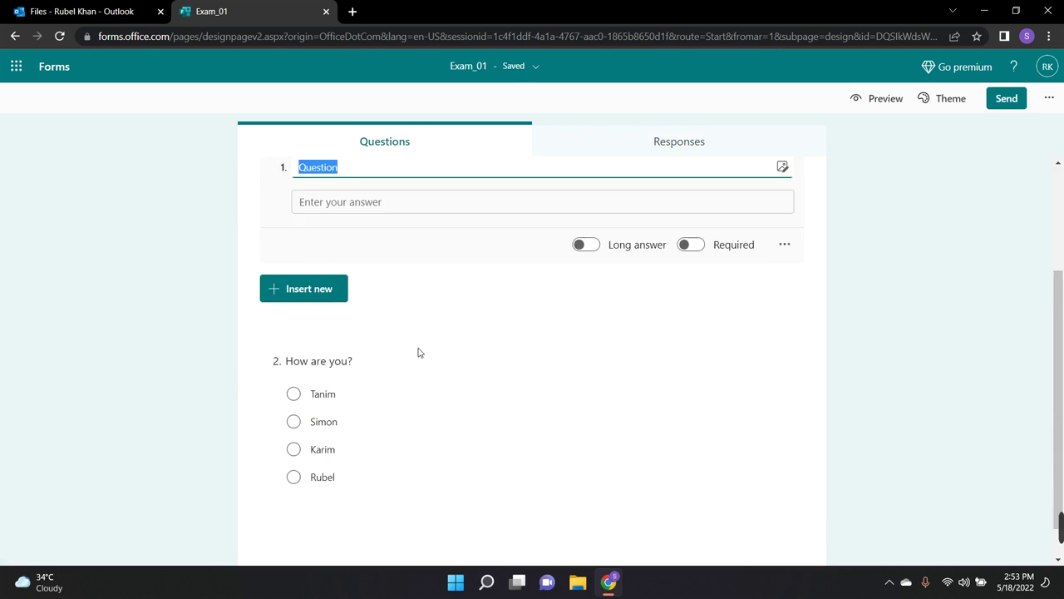
scroll(419, 353, "down", 1)
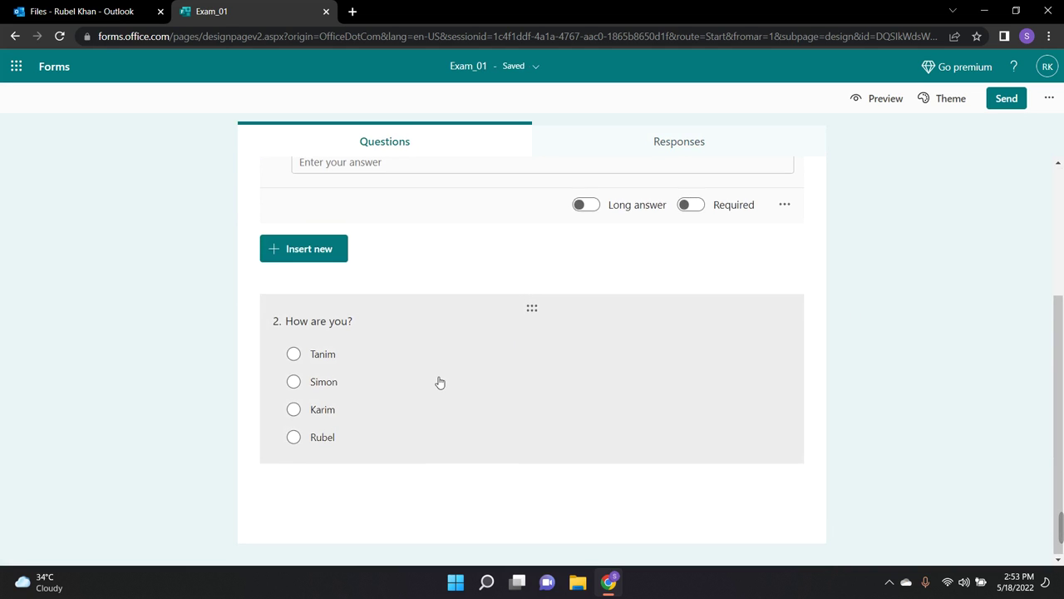
scroll(440, 382, "up", 1)
scroll(468, 380, "down", 1)
scroll(441, 378, "up", 2)
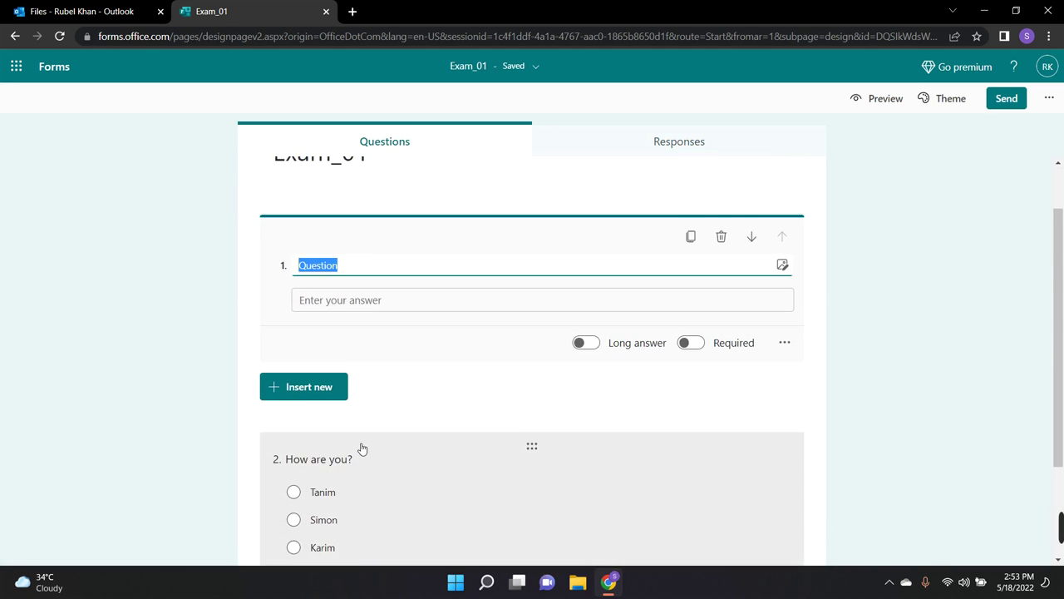
scroll(362, 449, "down", 1)
Replace the multiple-choice question's text with "What's Your Name?".
left_click(293, 421)
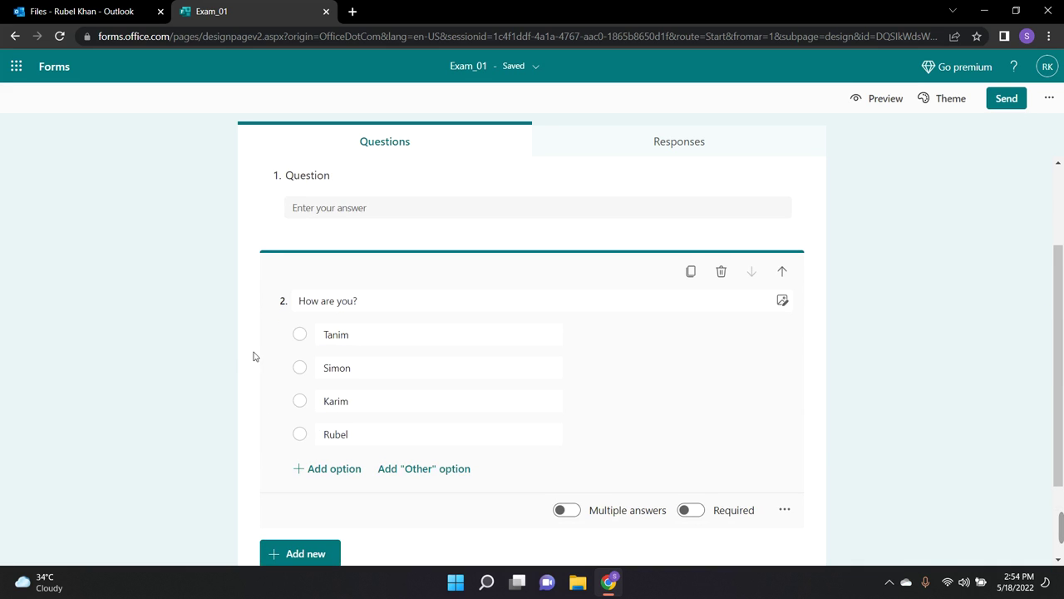
left_click(420, 184)
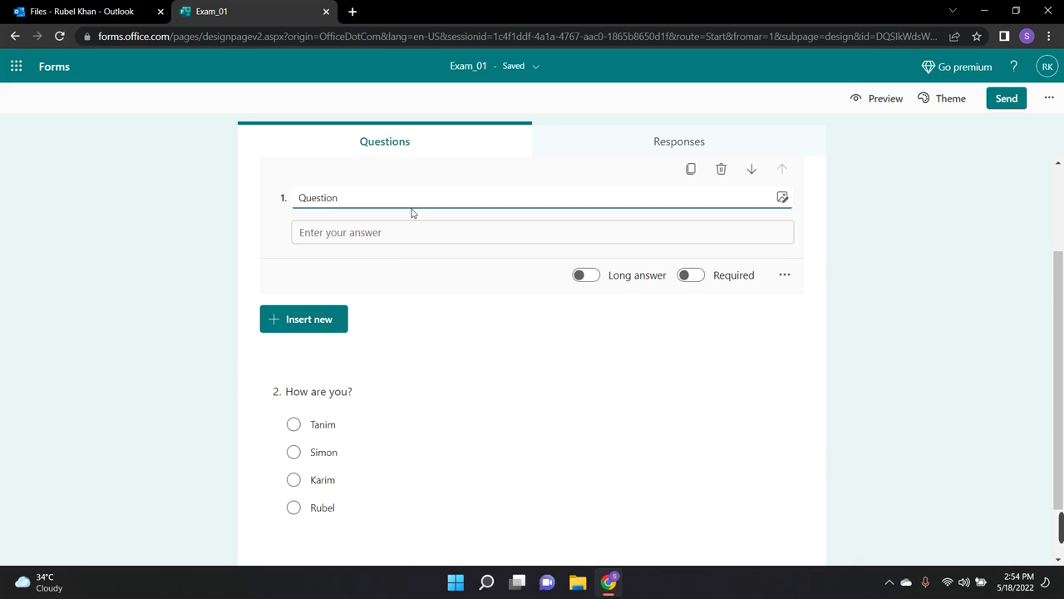
scroll(374, 416, "down", 1)
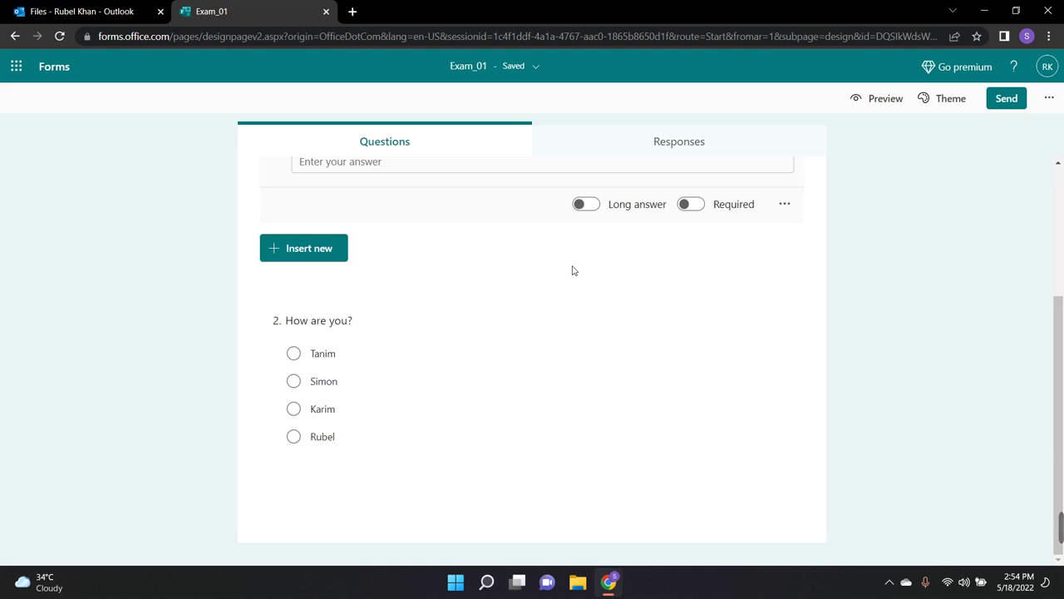
left_click(275, 385)
left_click(351, 231)
triple_click(372, 237)
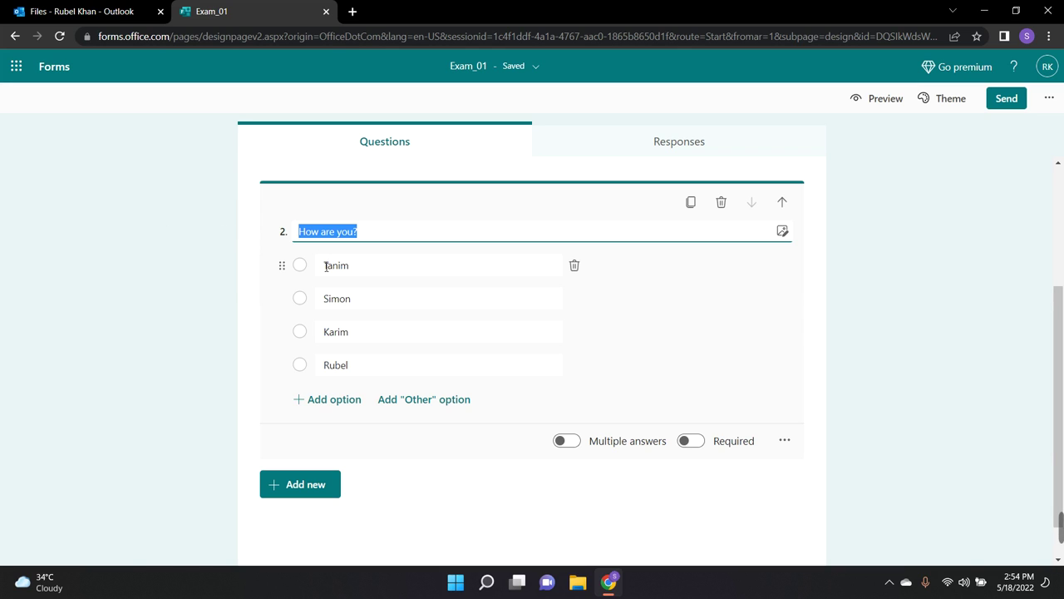
type("What's Your Nam")
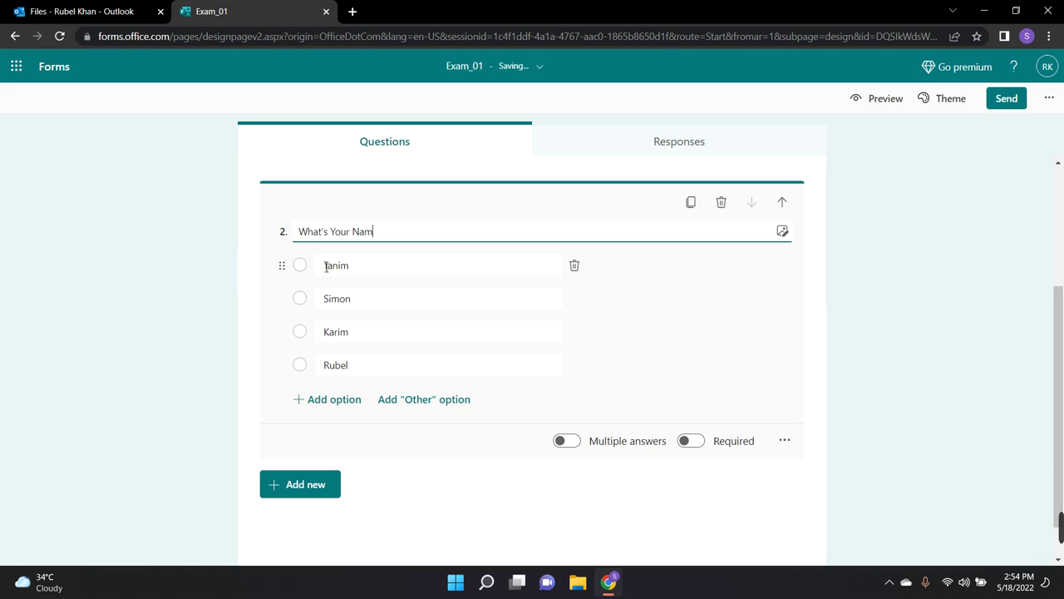
type("?")
left_click(707, 308)
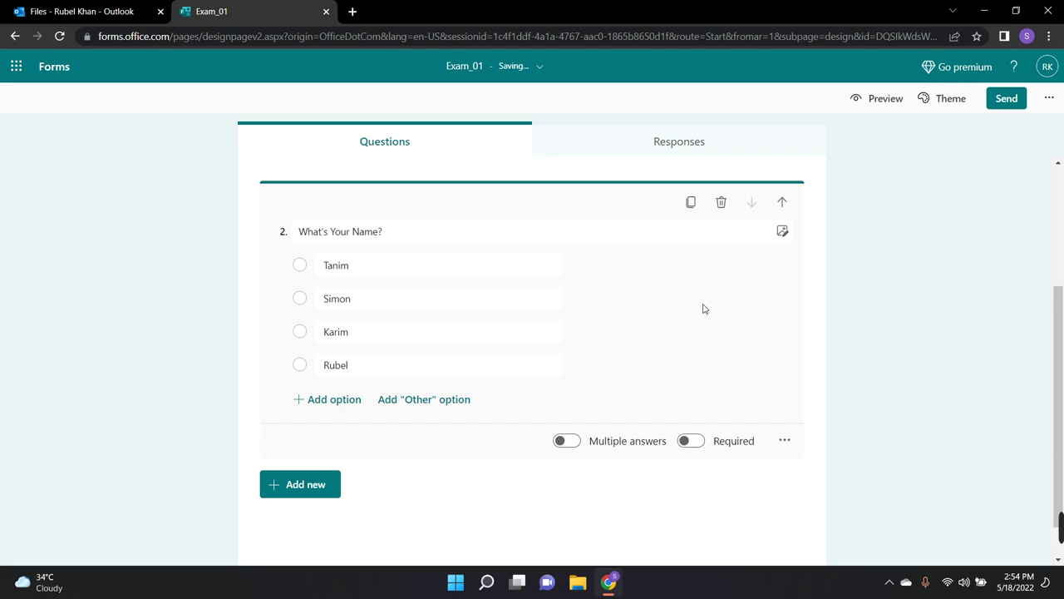
Replace the placeholder text of the first question, the text-answer one, with "How are you?".
scroll(483, 270, "down", 1)
scroll(657, 287, "up", 3)
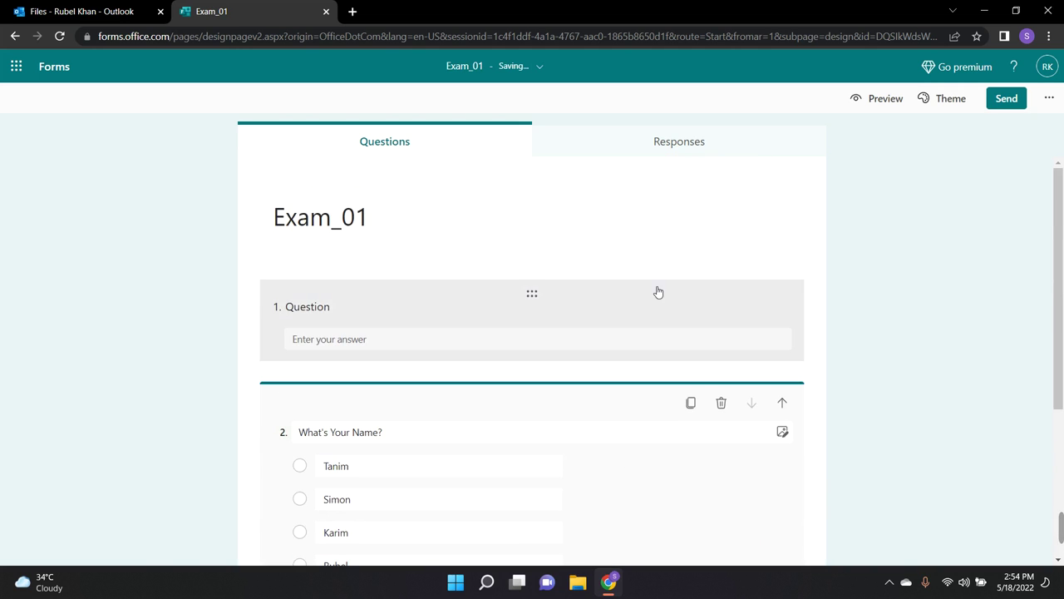
scroll(409, 229, "down", 2)
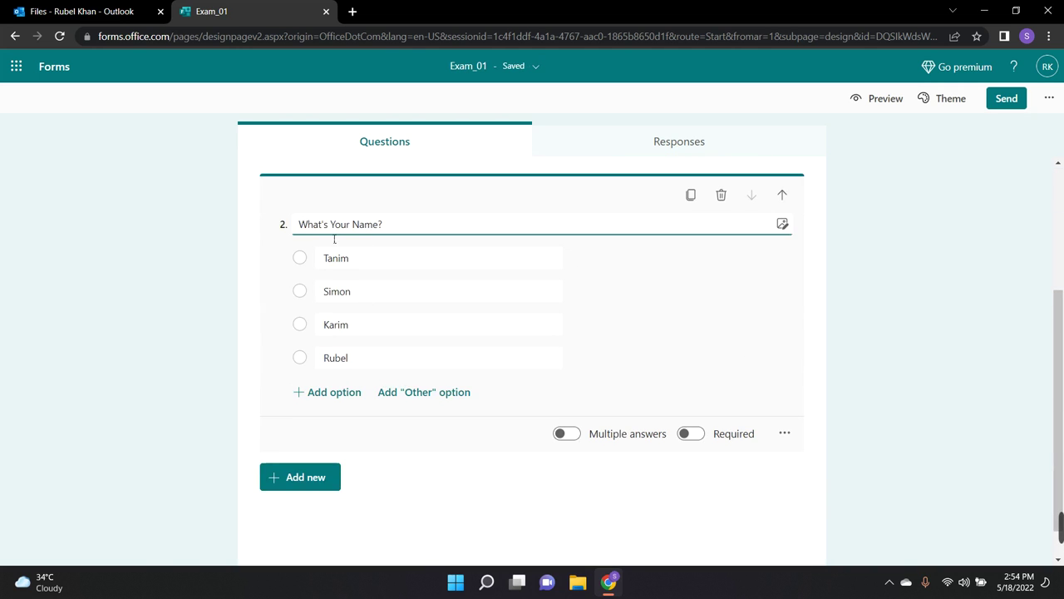
left_click(257, 238)
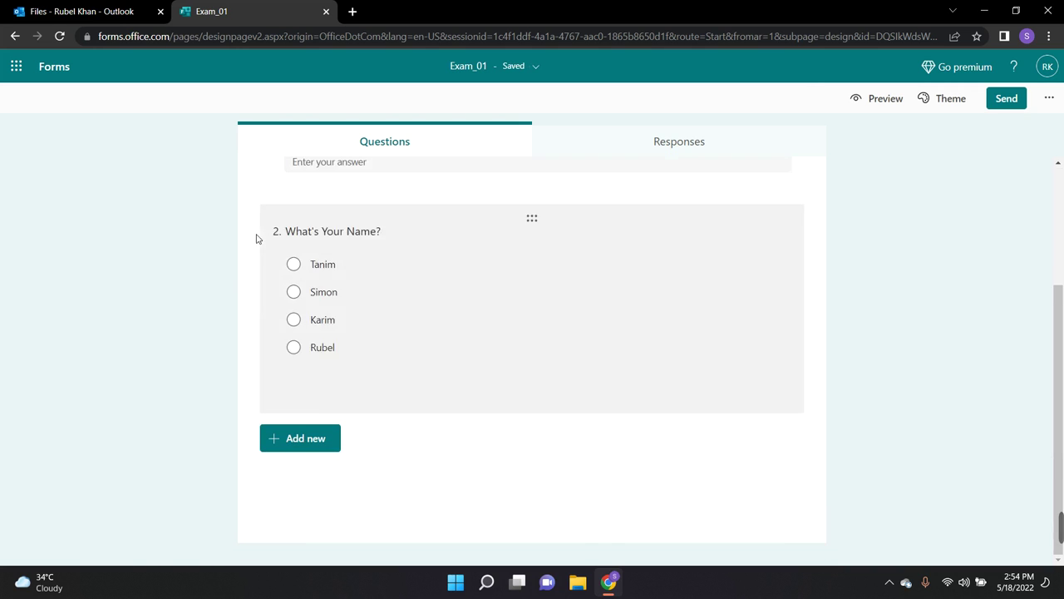
left_click(411, 211)
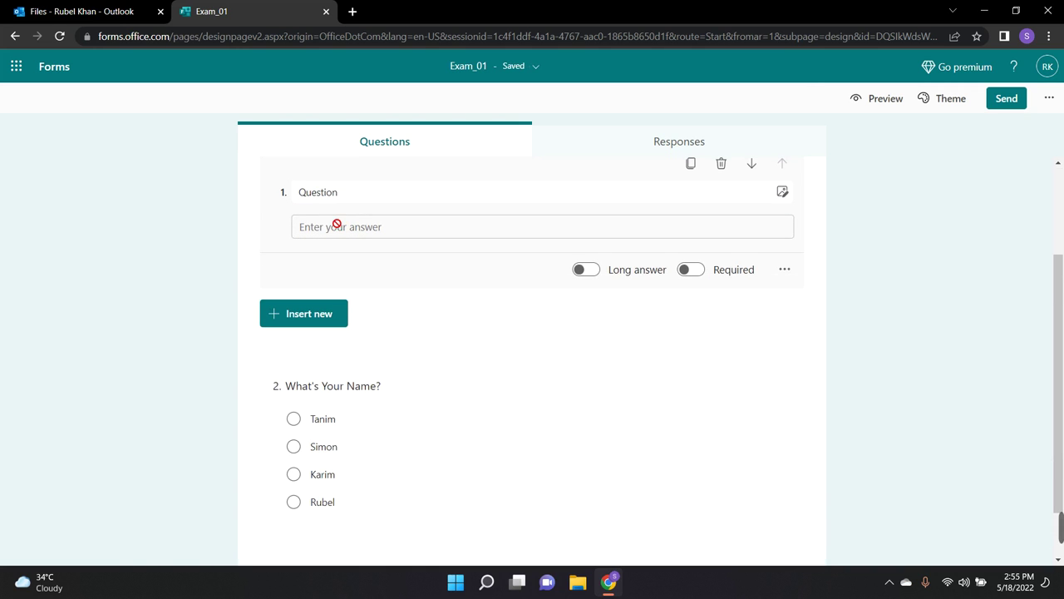
double_click(386, 201)
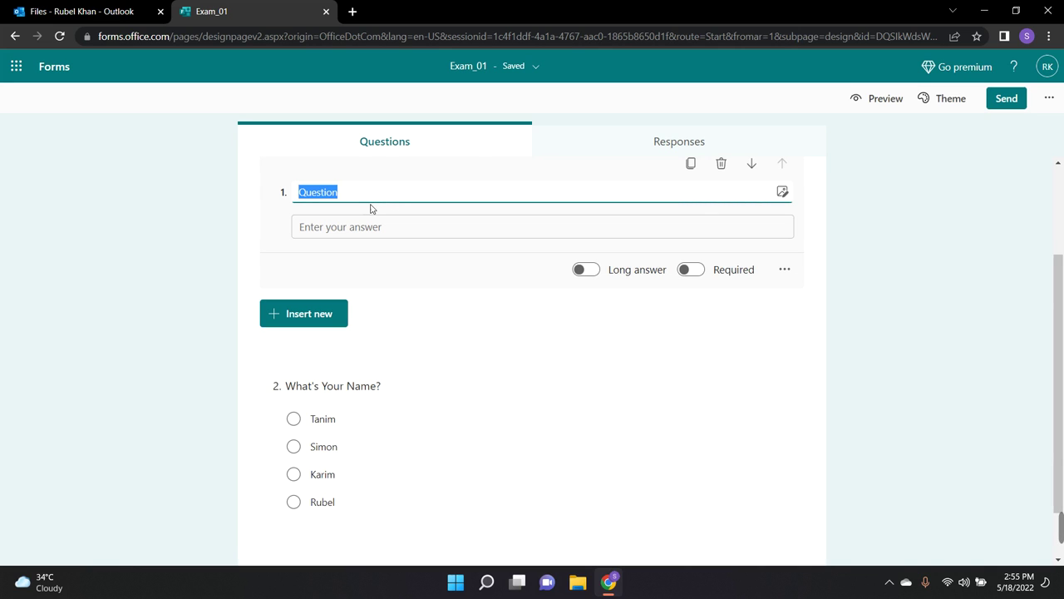
type("H")
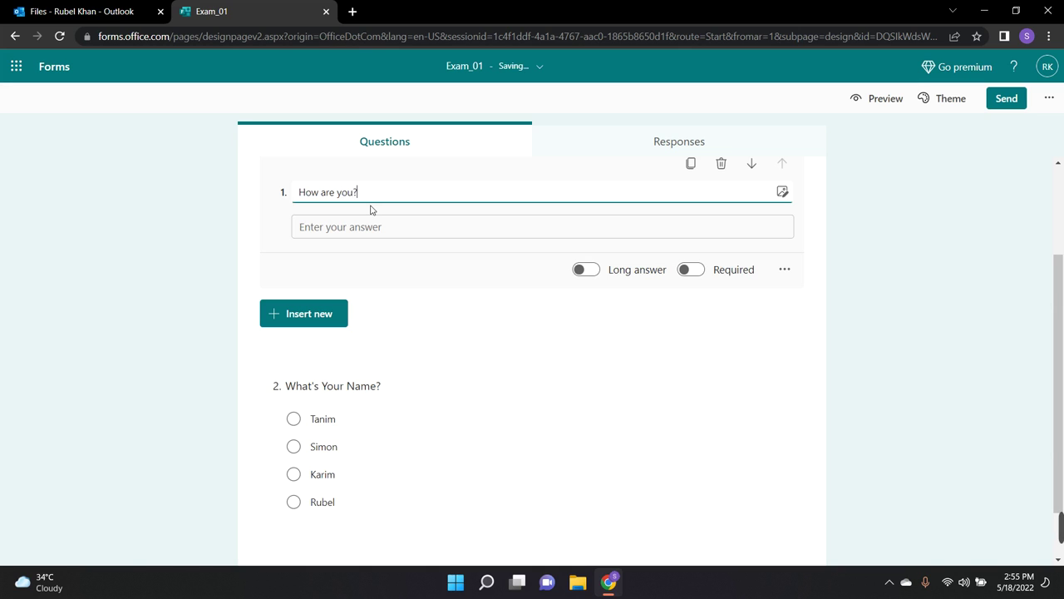
left_click(362, 240)
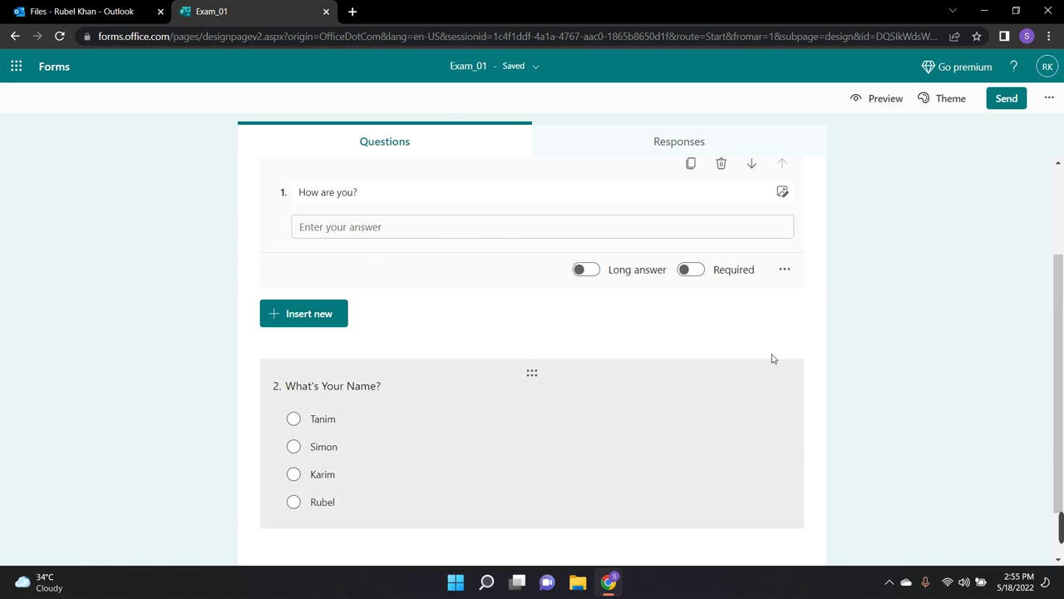
left_click_drag(771, 359, 306, 232)
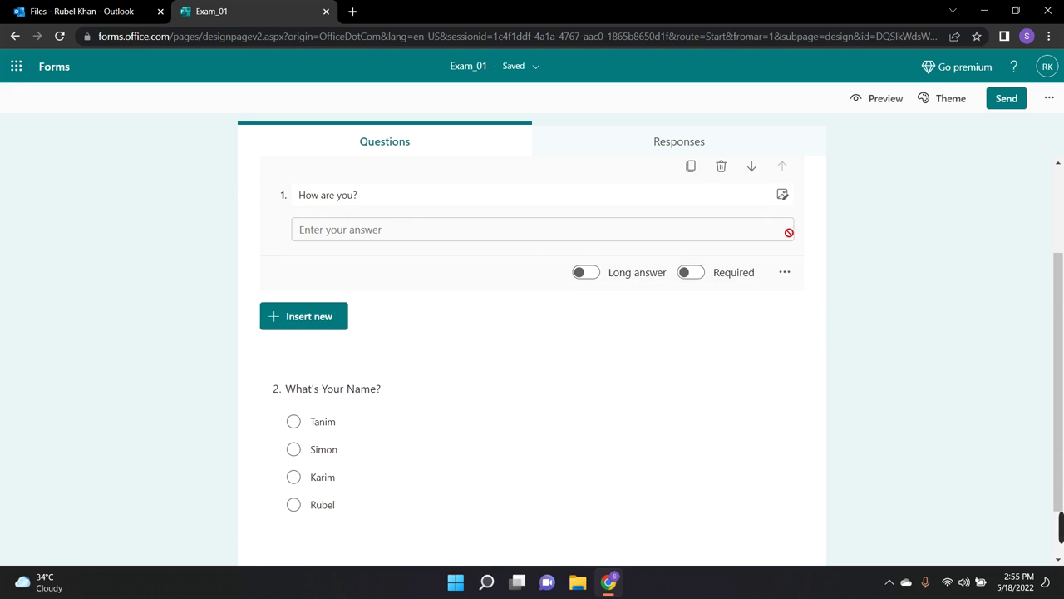
Turn on Long answer and Required for the "How are you?" question, and switch both off again.
left_click(586, 272)
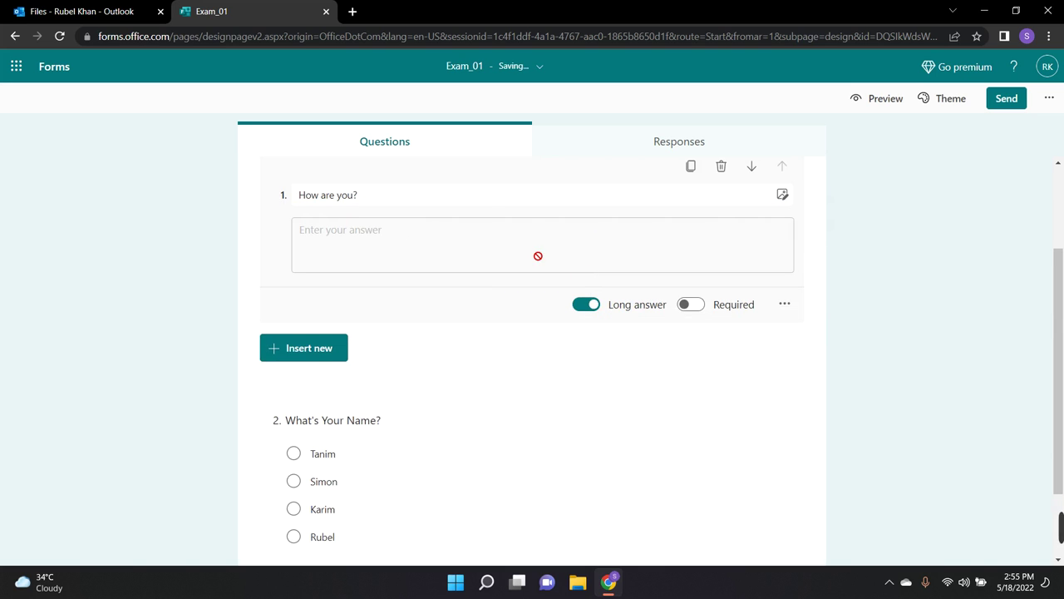
left_click(690, 304)
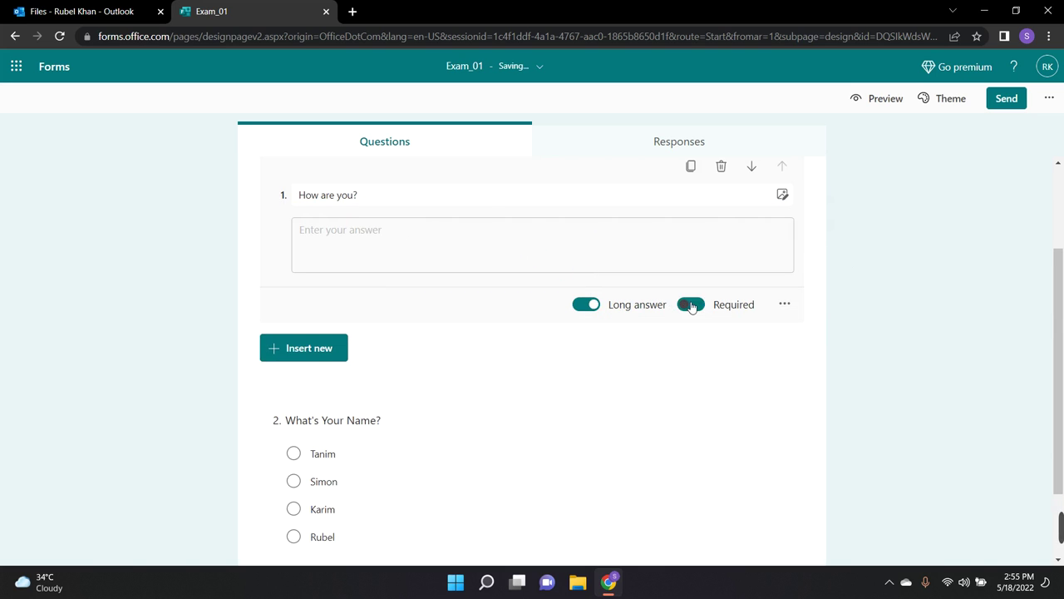
left_click(588, 306)
left_click(696, 273)
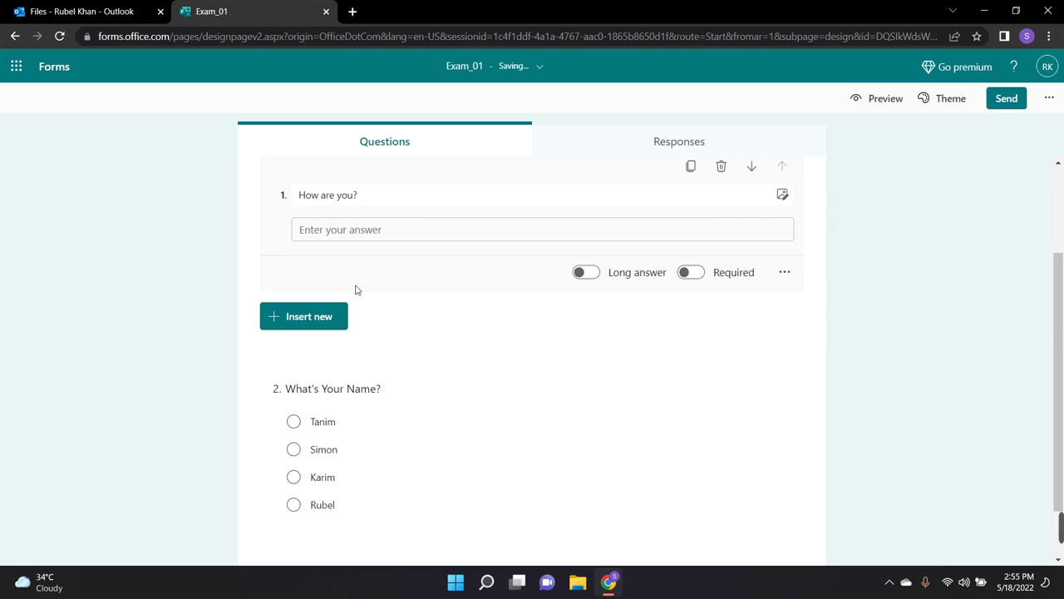
Insert another text question between "How are you?" and "What's Your Name?".
left_click(332, 316)
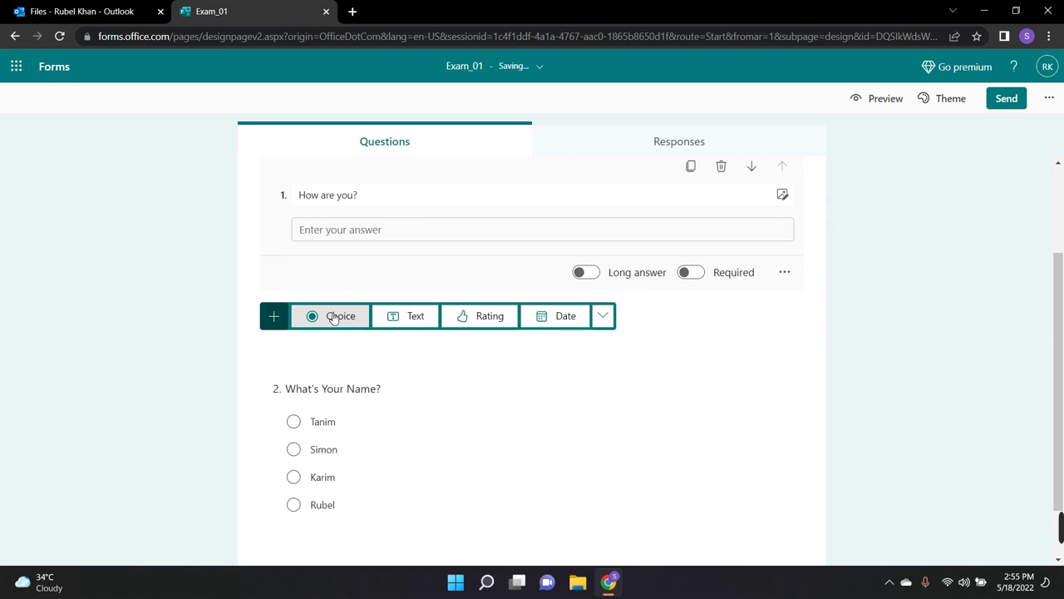
left_click(416, 318)
left_click(352, 342)
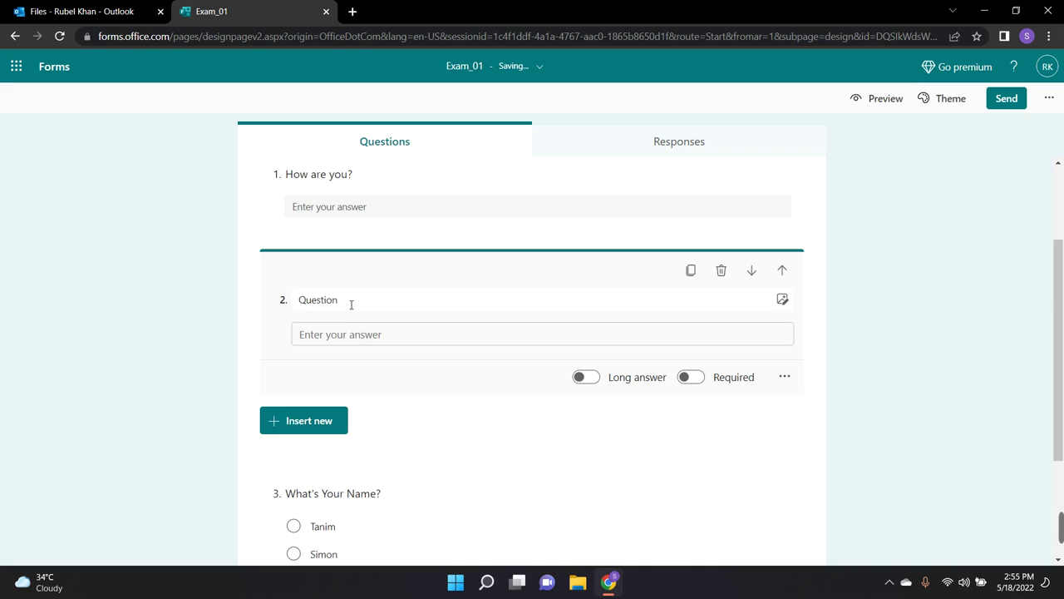
left_click(351, 306)
left_click(372, 219)
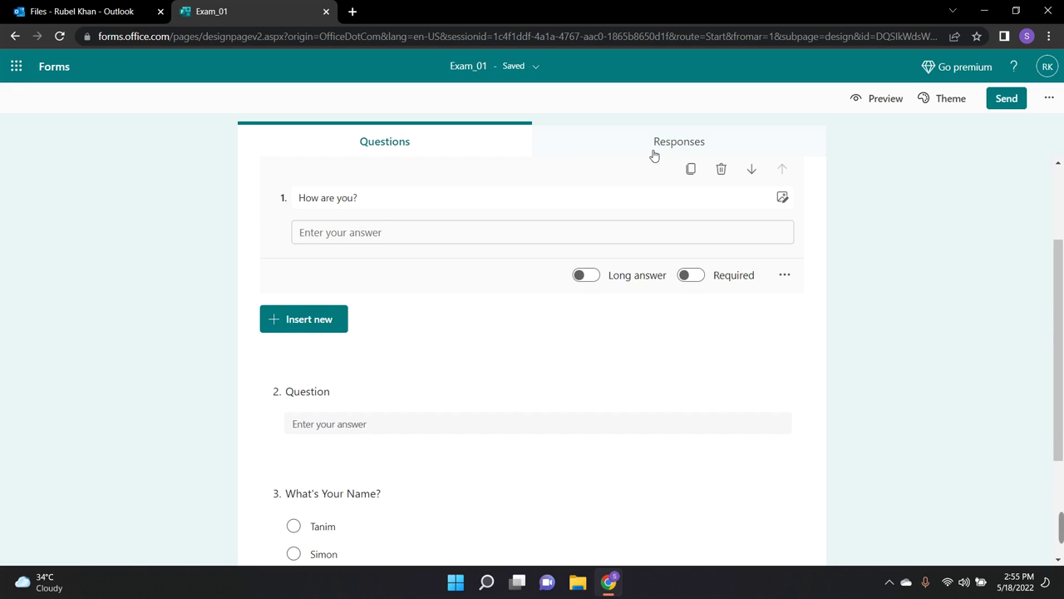
mouse_move(1062, 538)
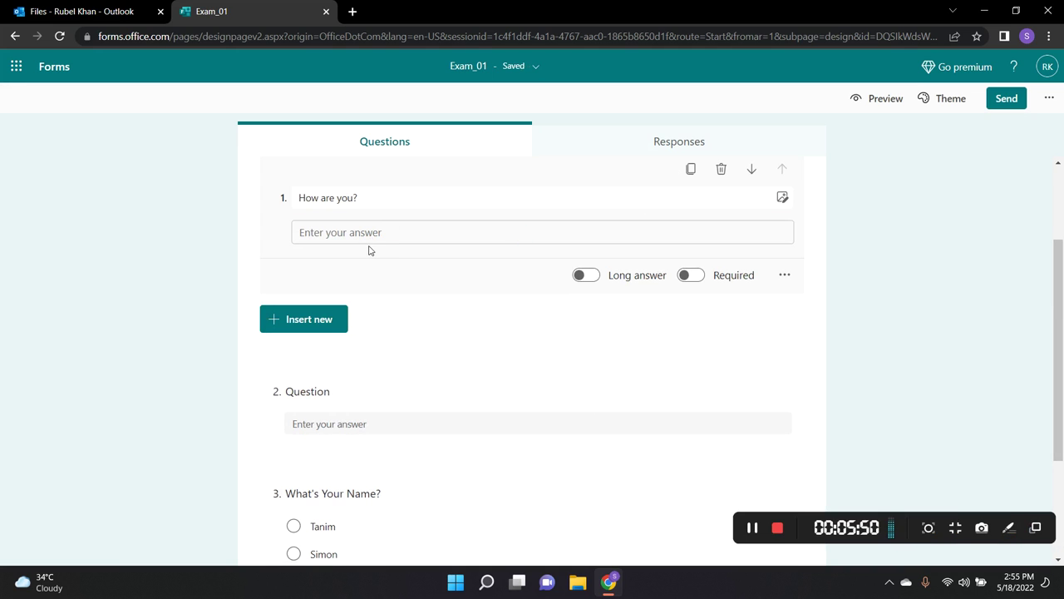
left_click(203, 285)
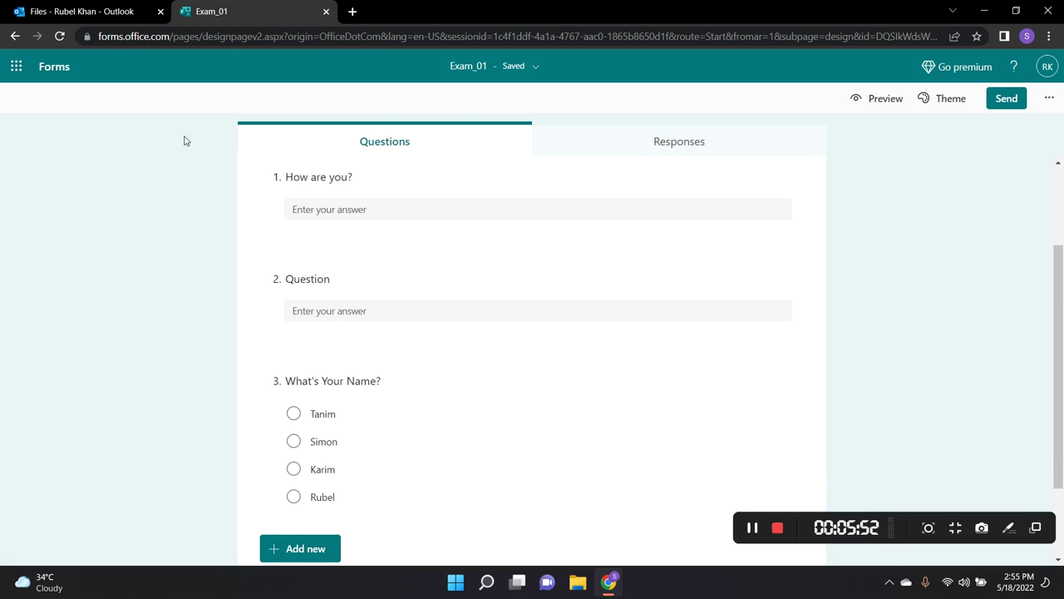
left_click(16, 65)
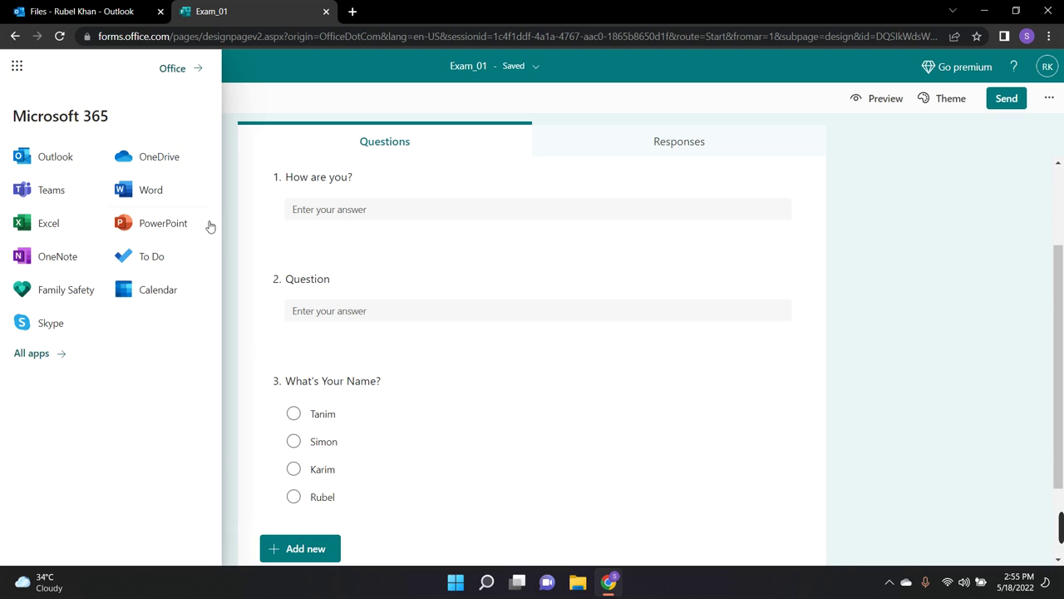
left_click(315, 75)
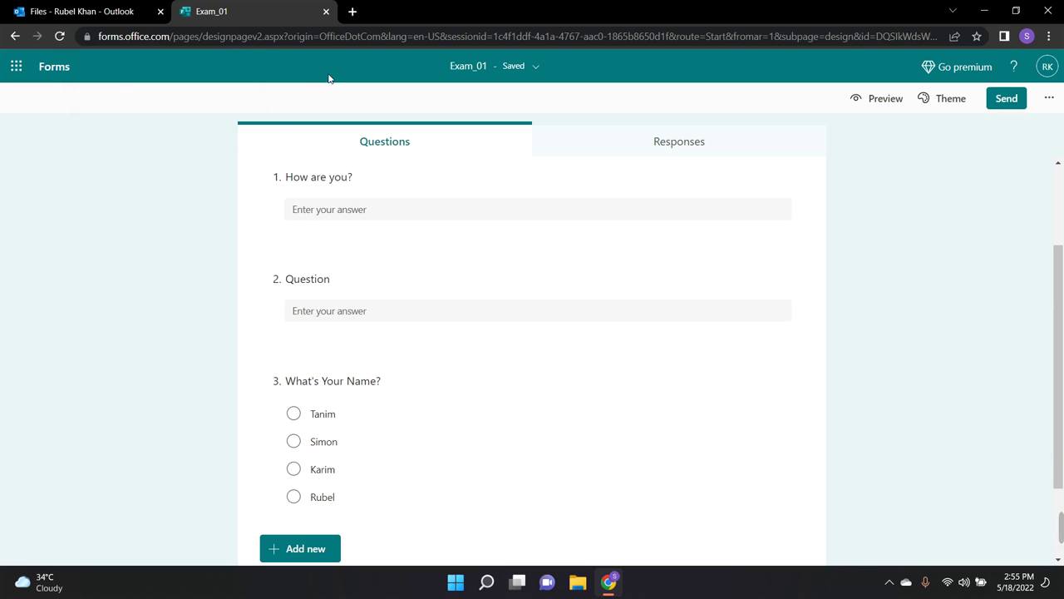
Try the snowboarder theme on the form, settle on the blue-sky theme with a white cloud and green hills, and close the theme choices.
left_click(951, 100)
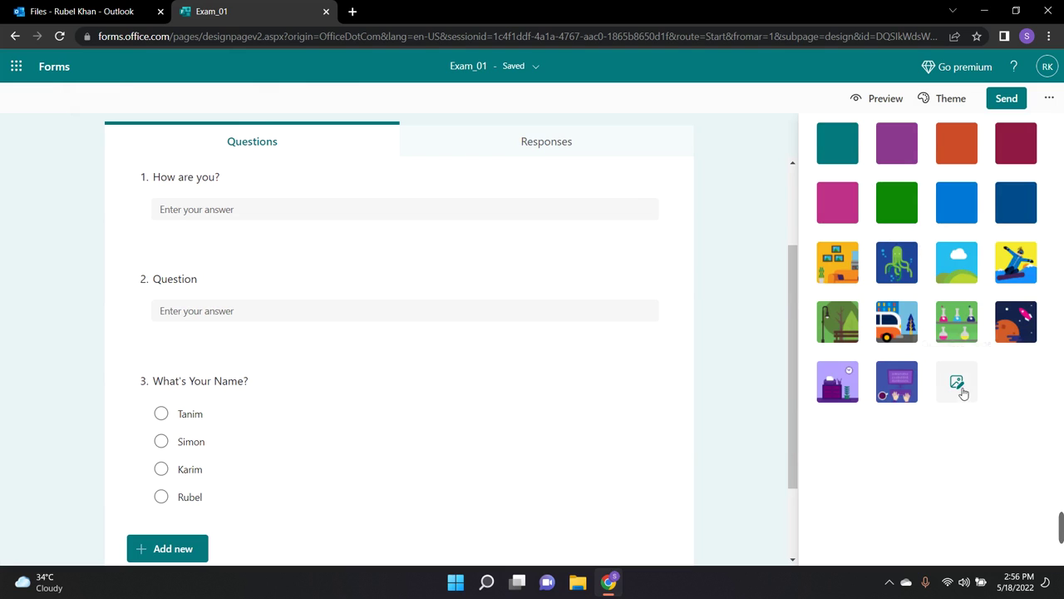
left_click(1015, 261)
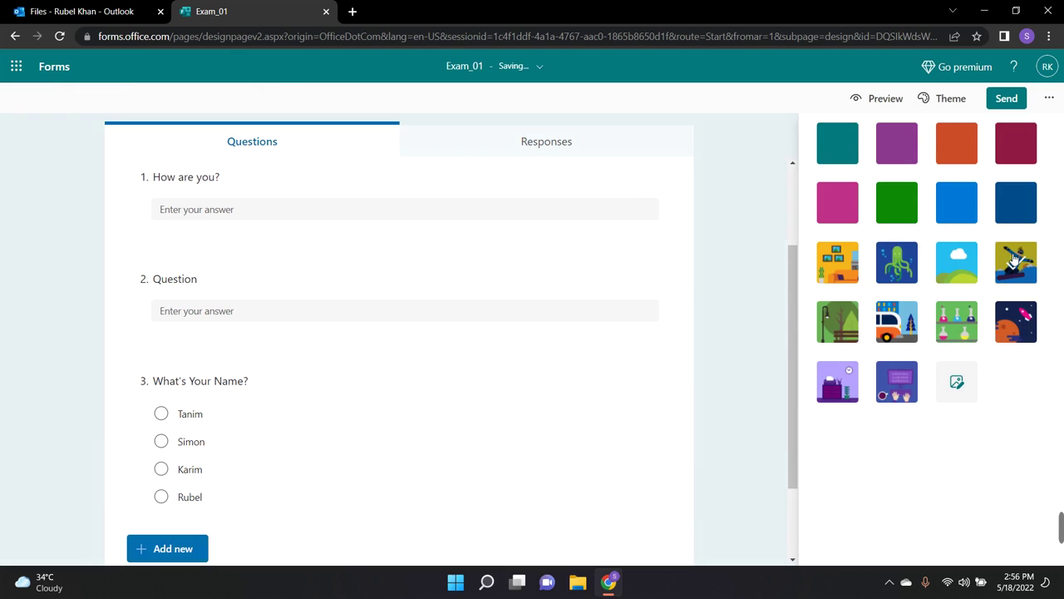
left_click(892, 209)
left_click(952, 253)
scroll(677, 264, "down", 1)
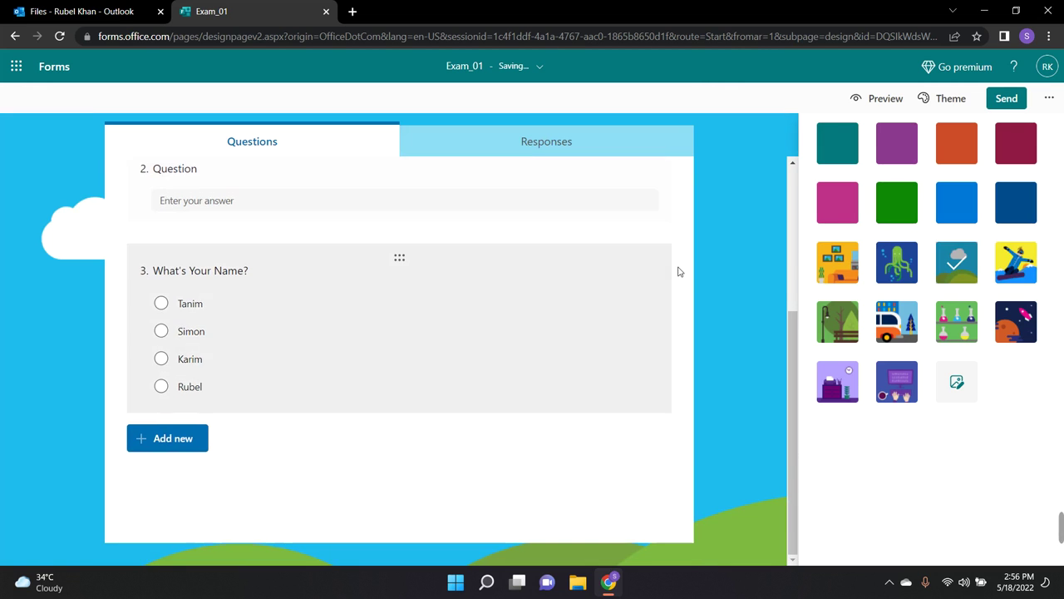
scroll(710, 318, "up", 3)
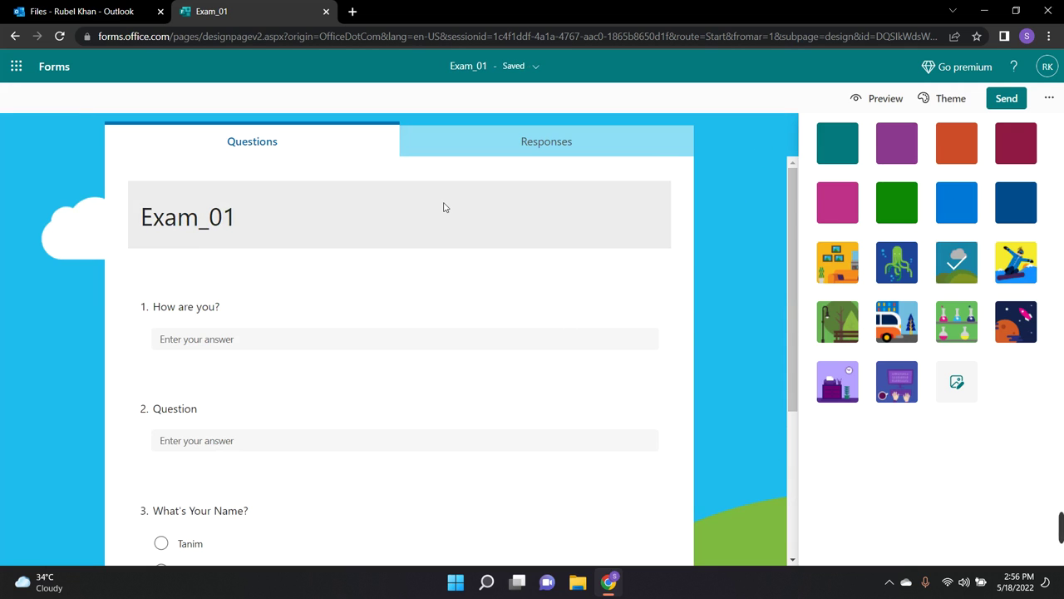
scroll(373, 278, "down", 3)
scroll(255, 303, "down", 1)
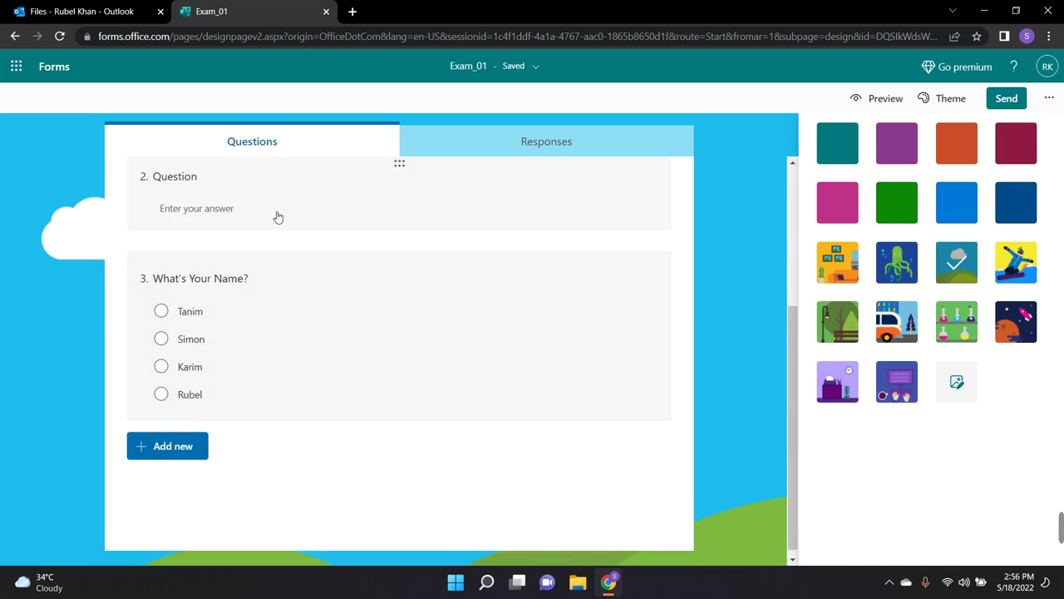
scroll(284, 300, "up", 3)
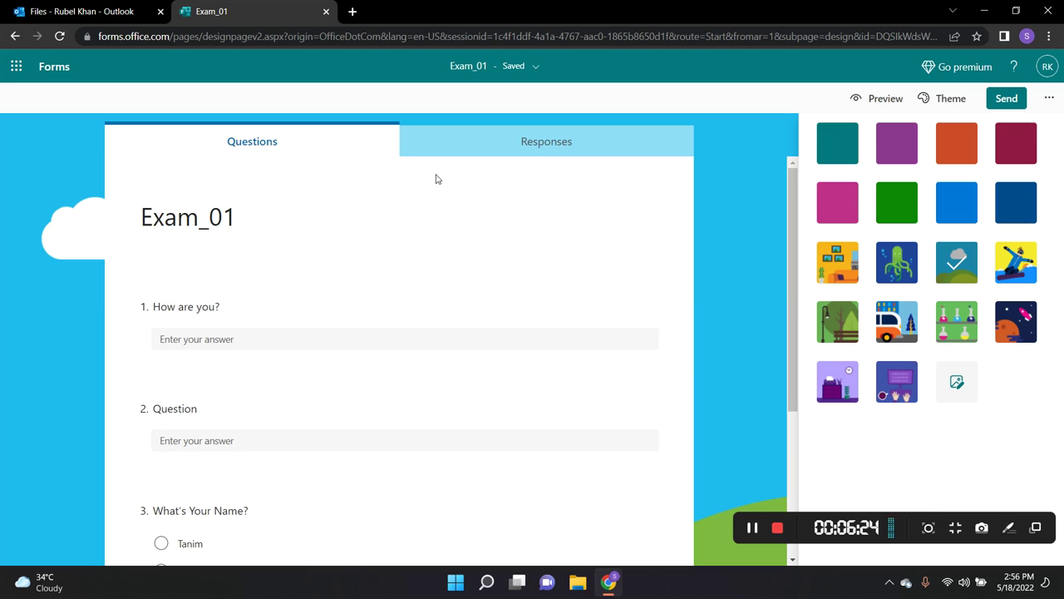
left_click(247, 73)
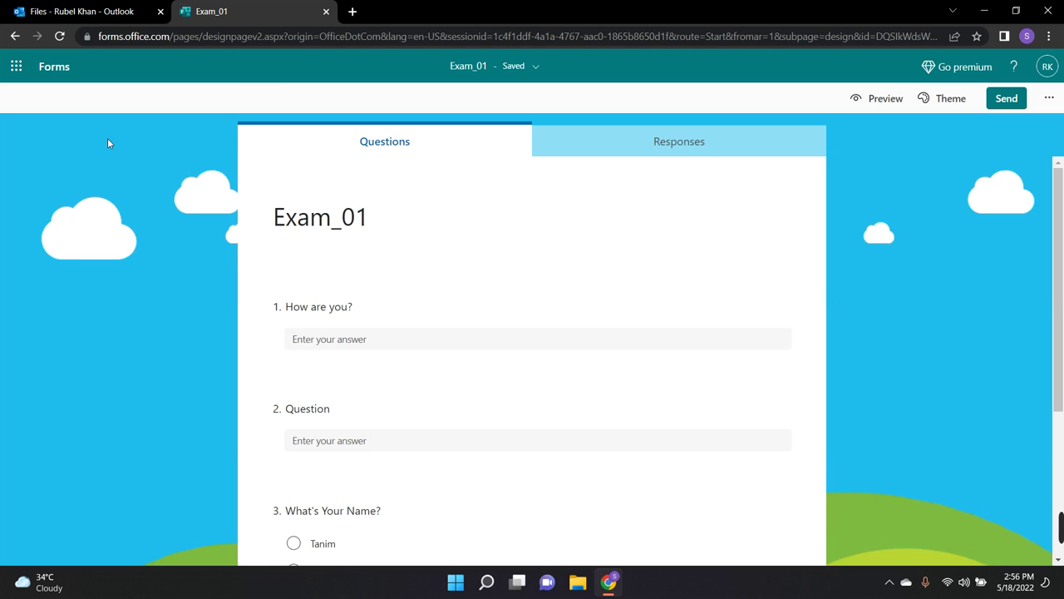
scroll(514, 255, "down", 2)
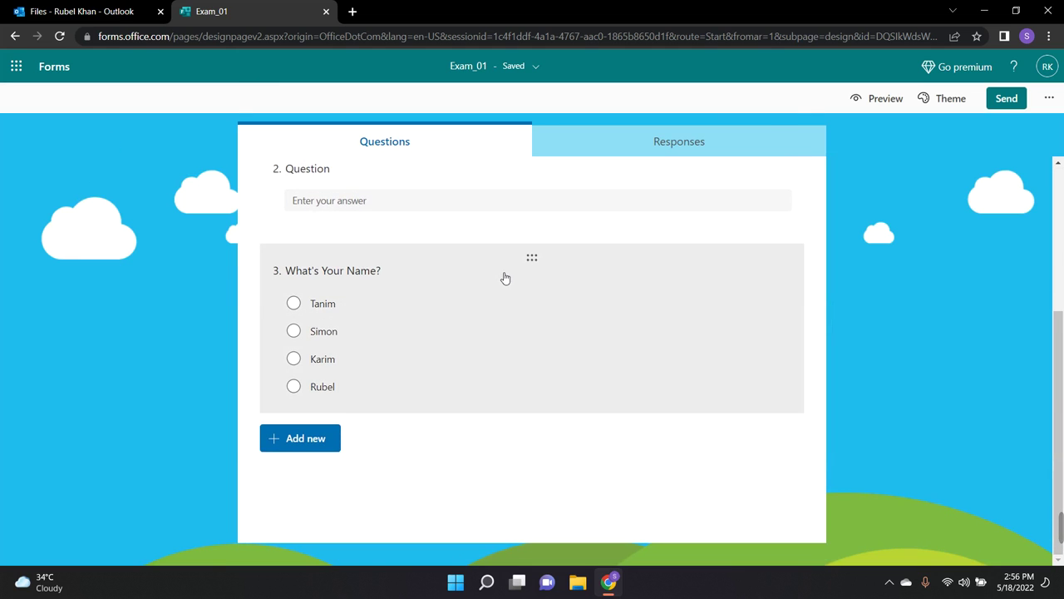
scroll(499, 279, "up", 2)
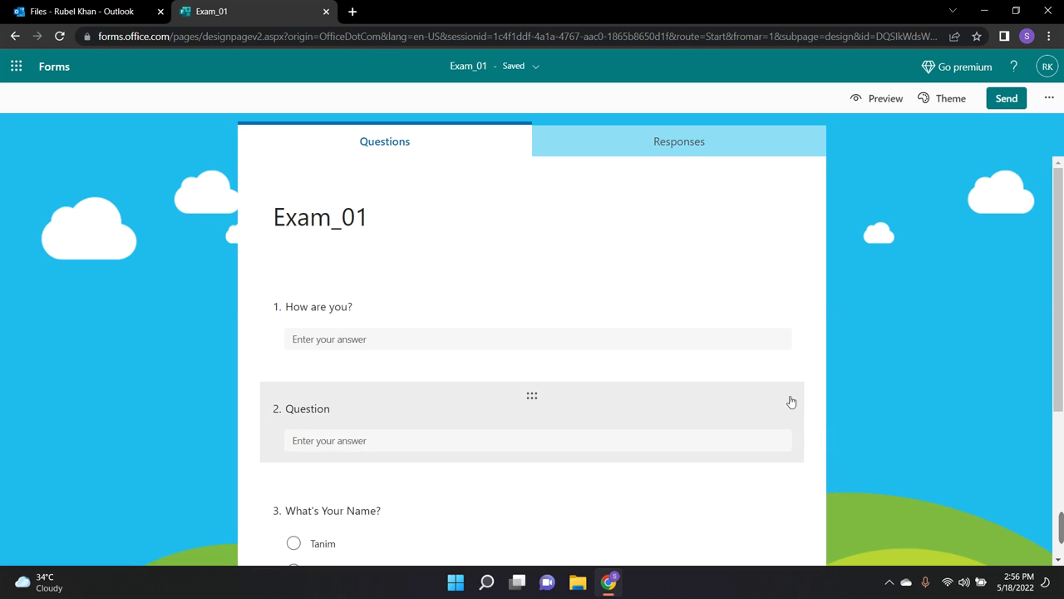
mouse_move(1057, 513)
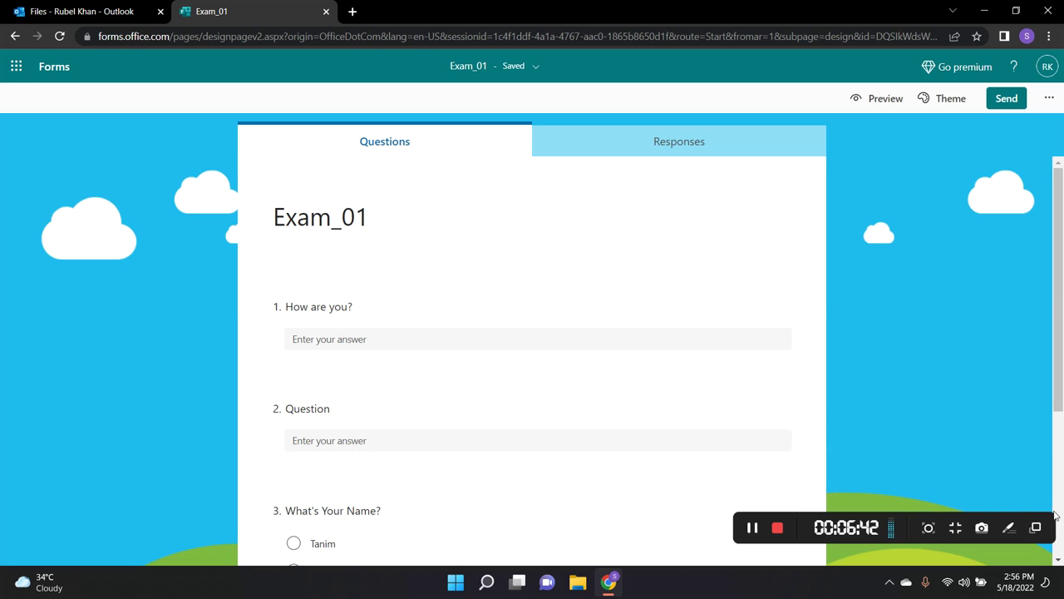